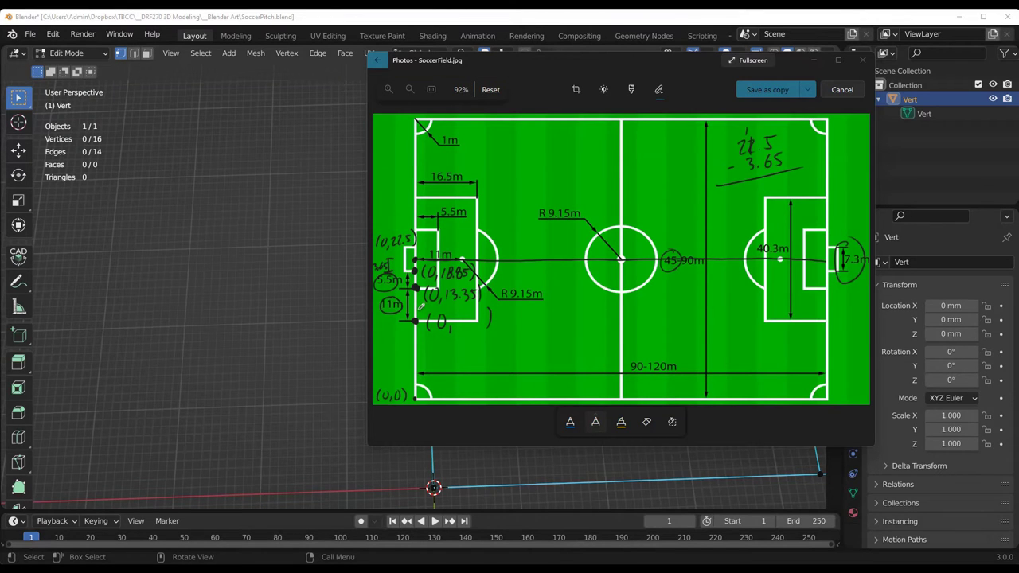
Duplicate the loose vertex beside the middle of the goal line and place the copy -2 mm along X.
click(491, 21)
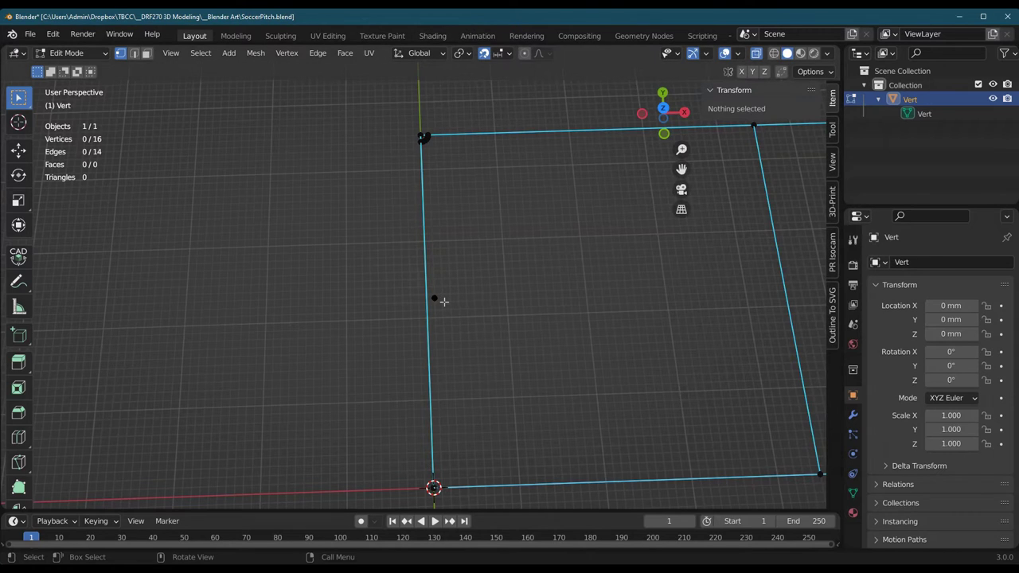
scroll(443, 299, up, 1)
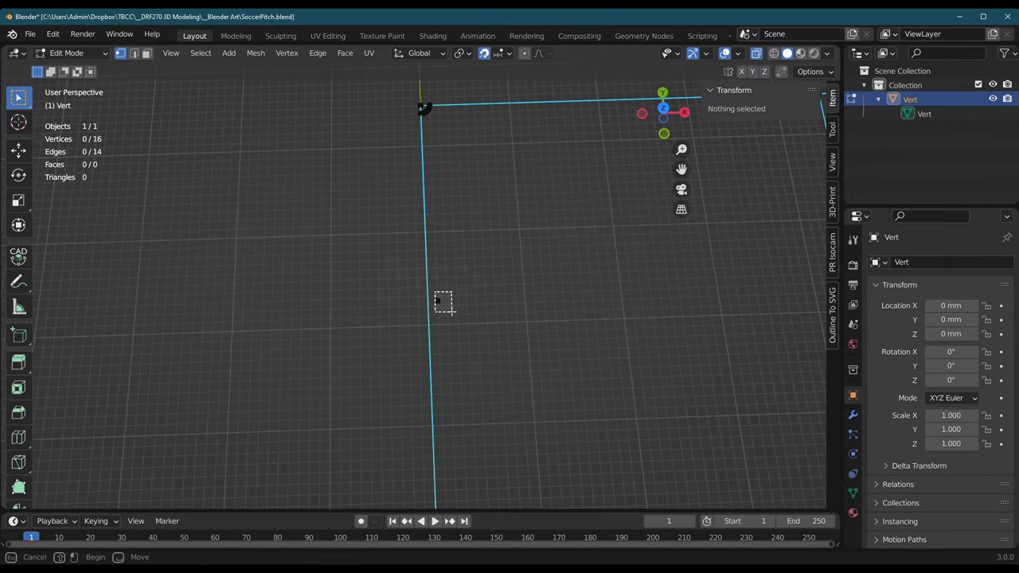
click(438, 301)
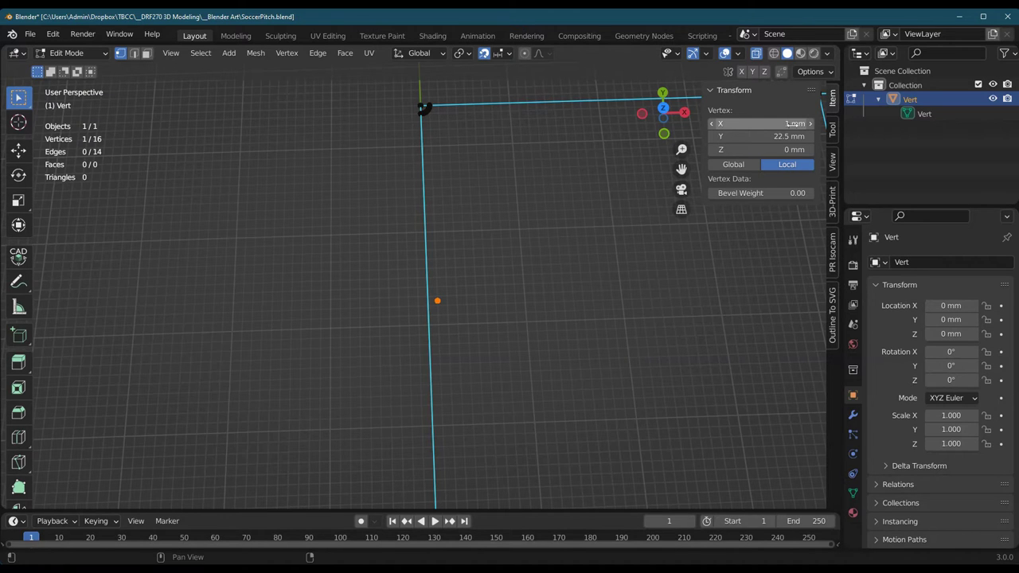
scroll(595, 262, up, 1)
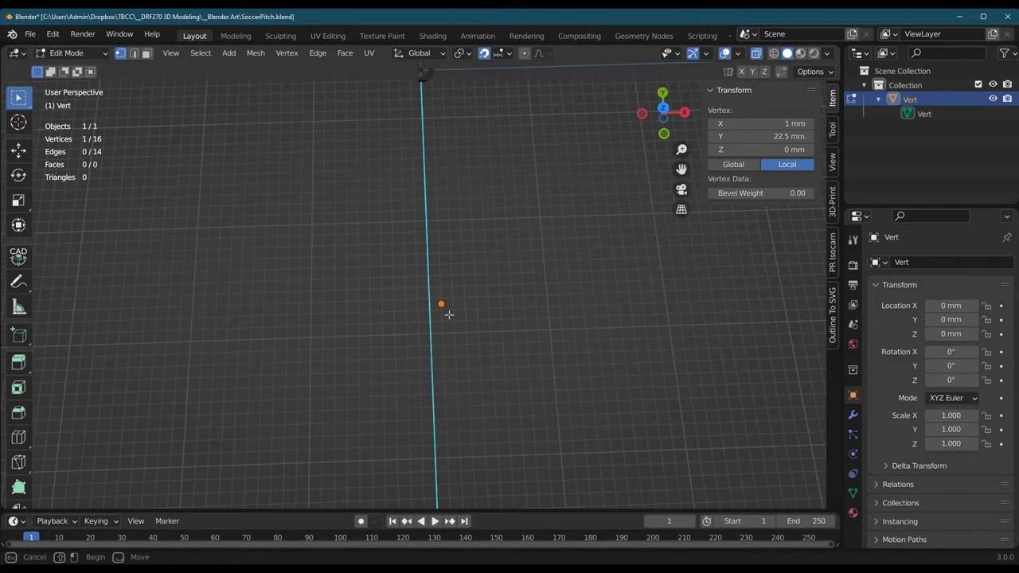
key(shift+d)
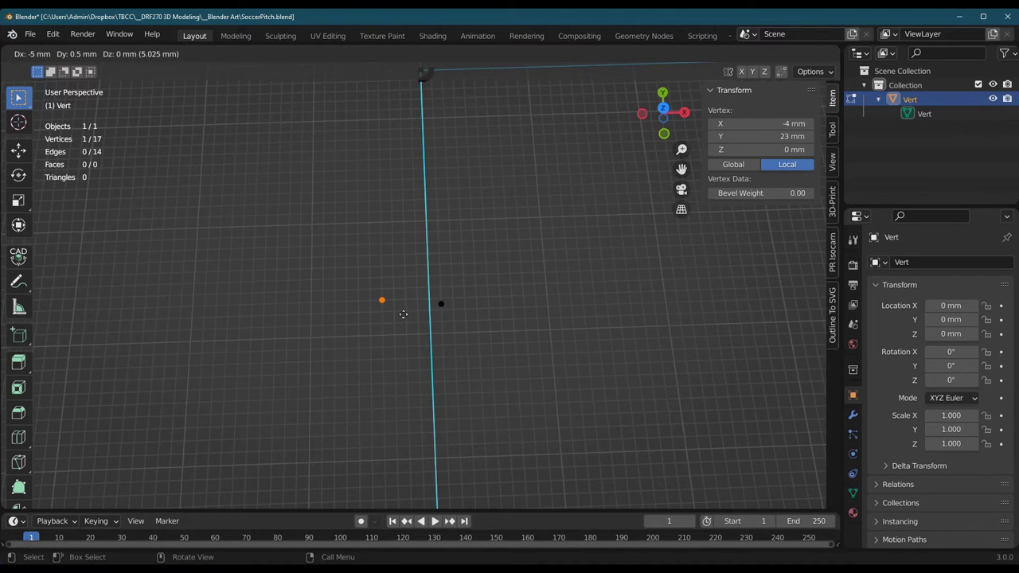
text(x2-)
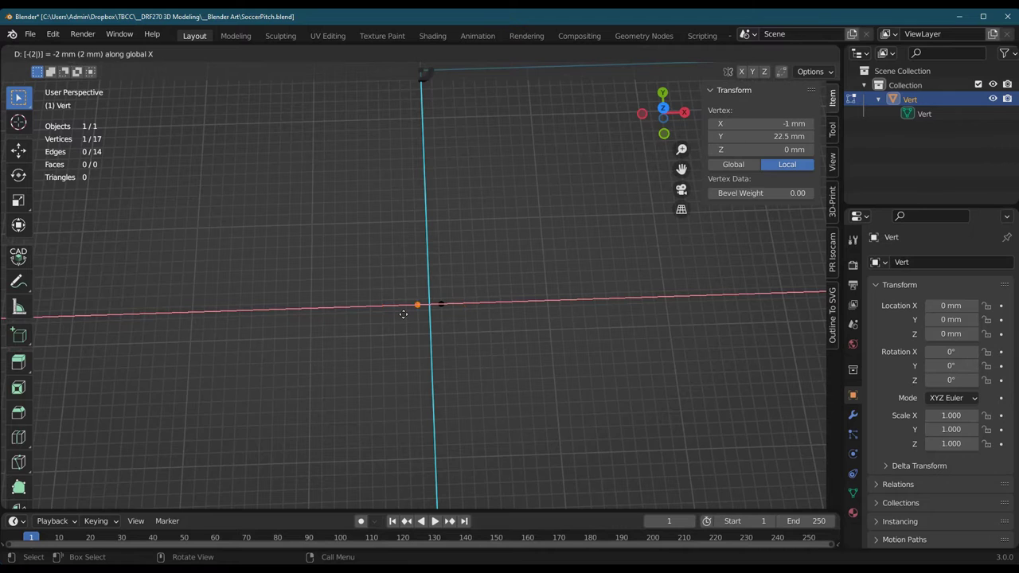
key(Return)
Connect the two loose vertices on either side of the goal line with an edge.
middle_drag(403, 315, 407, 304)
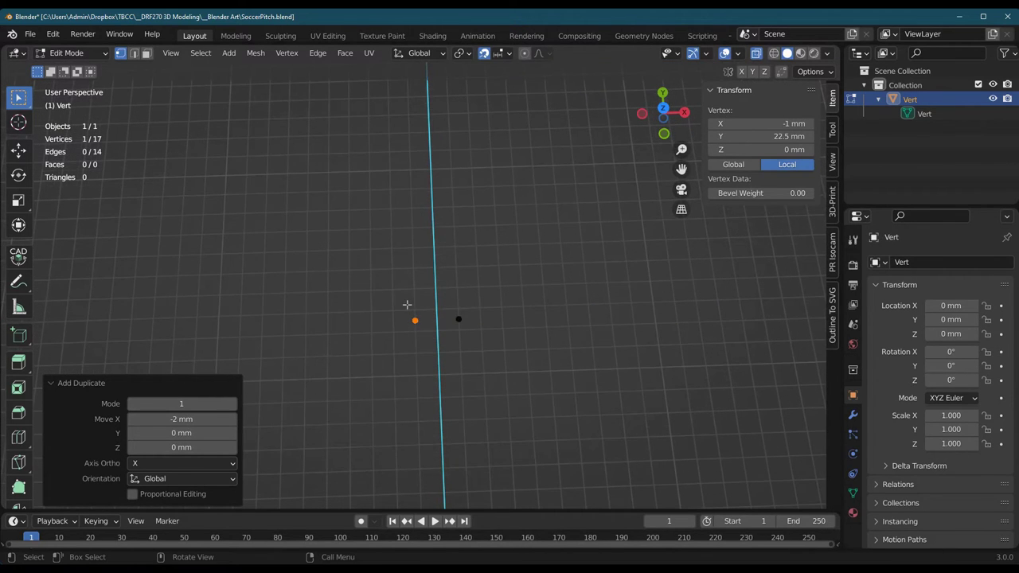
drag(391, 291, 501, 359)
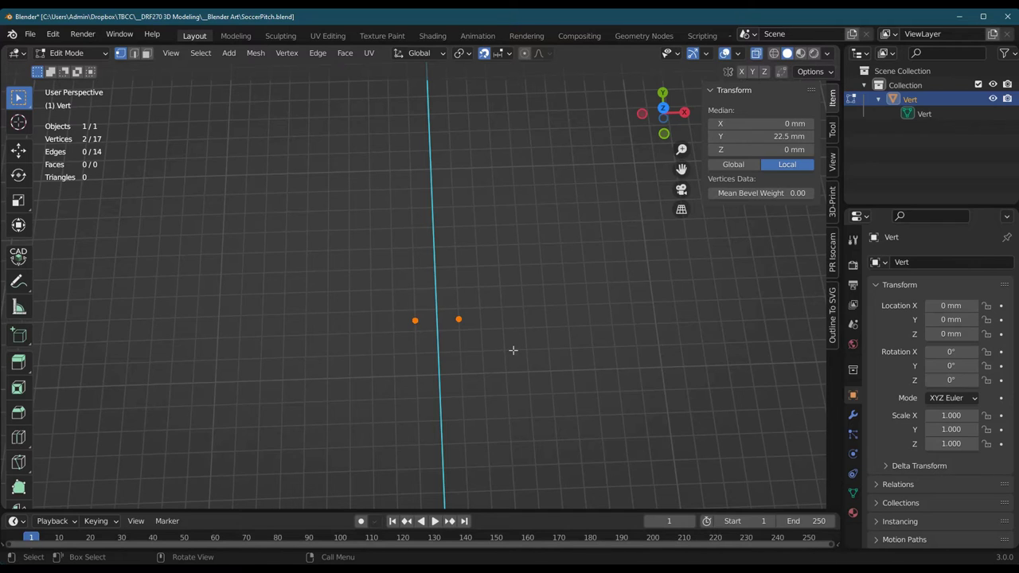
key(f)
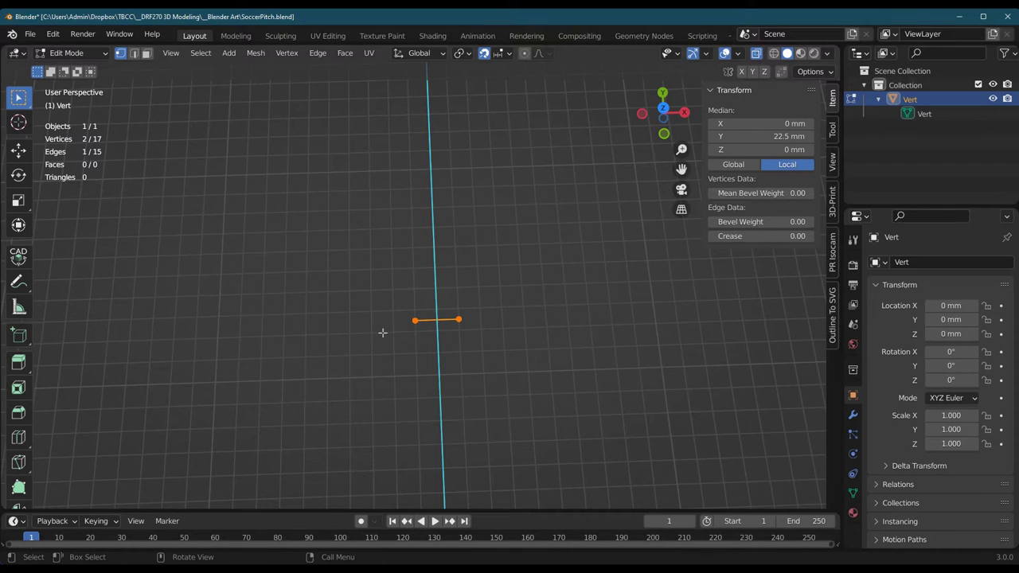
Intersect the short crossing edge with the goal line edge using TinyCAD's XALL tool for intersecting selected edges.
scroll(384, 339, up, 2)
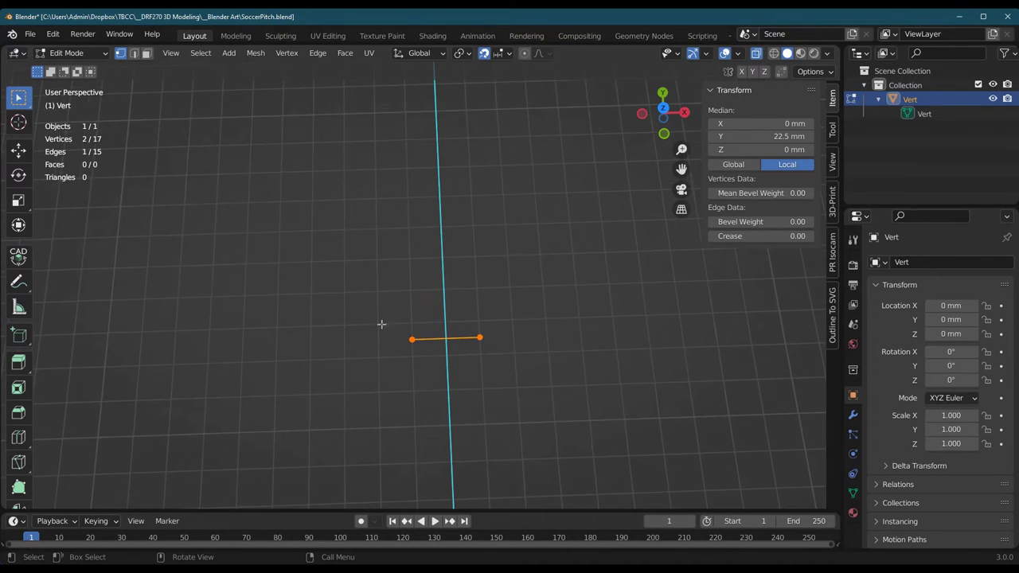
click(133, 53)
drag(430, 304, 470, 396)
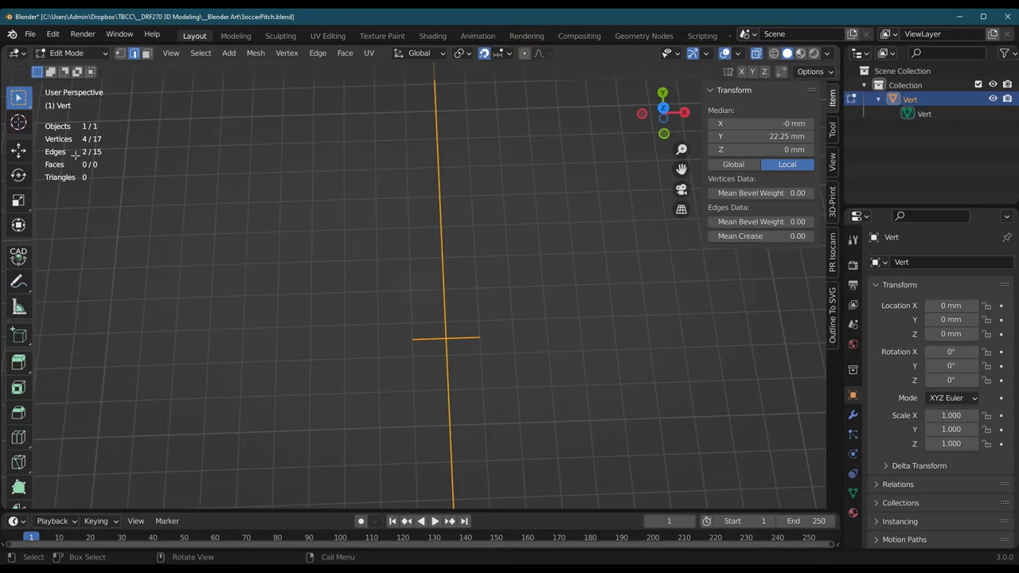
right_click(546, 218)
mouse_move(494, 90)
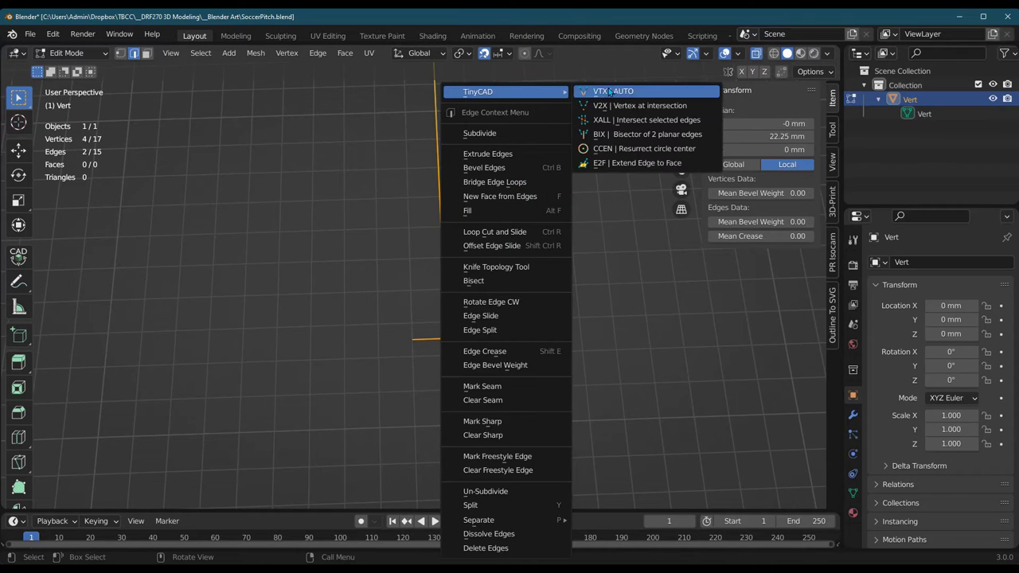
click(666, 121)
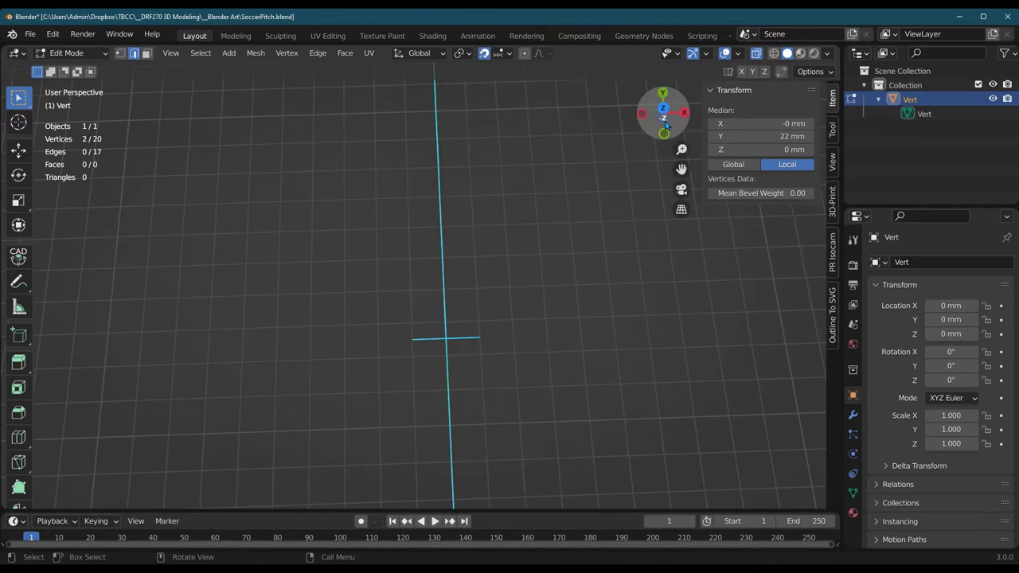
Delete the two outer end vertices of the short crossing edge, leaving the intersection vertex on the goal line.
click(120, 54)
middle_drag(518, 313, 483, 282)
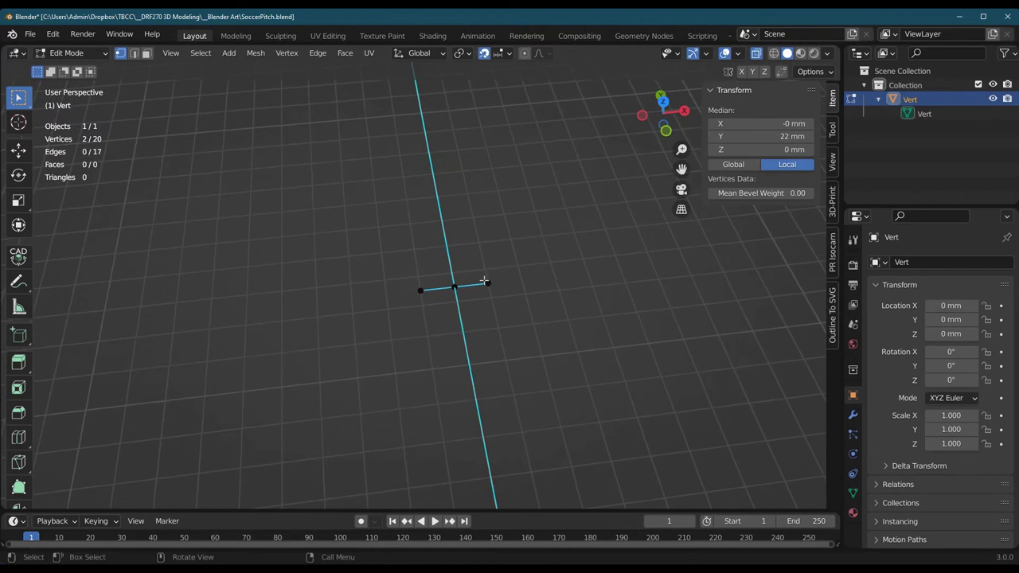
middle_drag(404, 279, 456, 282)
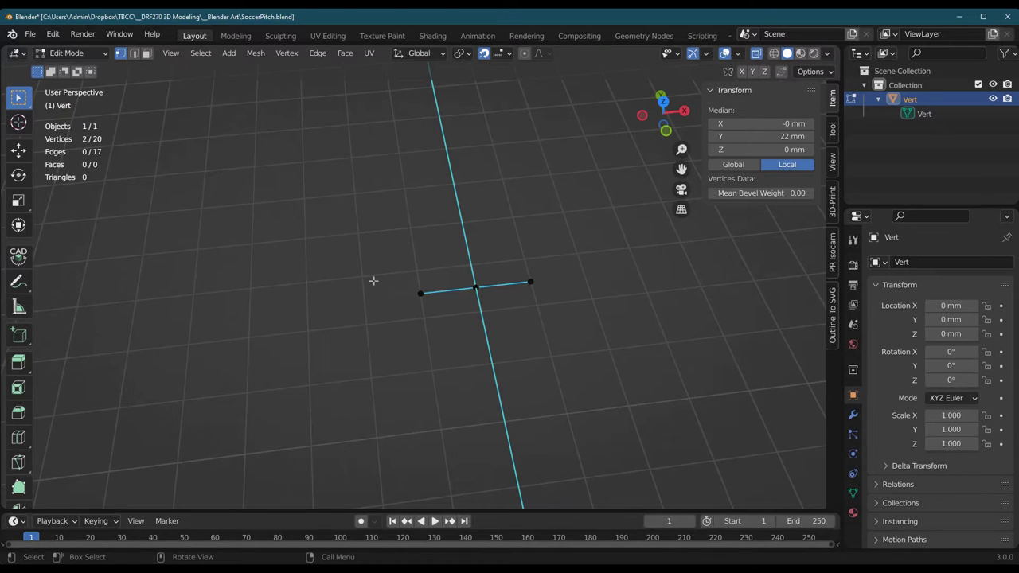
drag(372, 254, 441, 324)
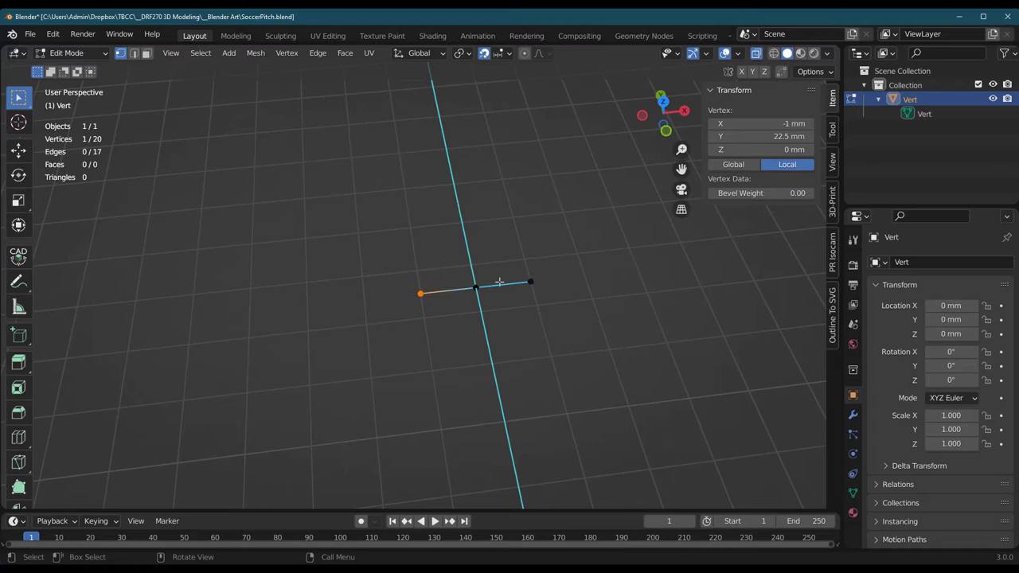
drag(516, 269, 579, 330)
key(x)
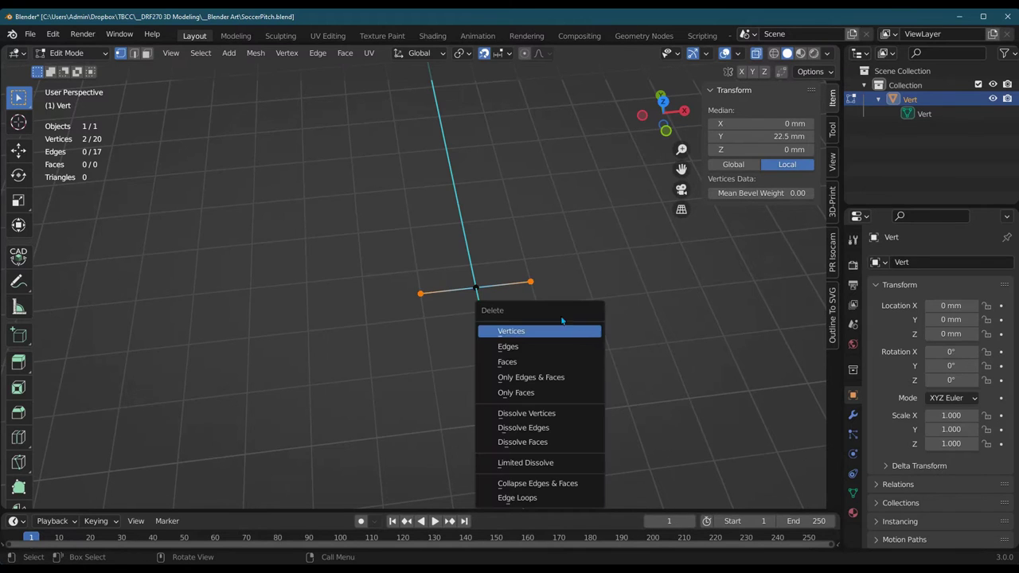
click(552, 334)
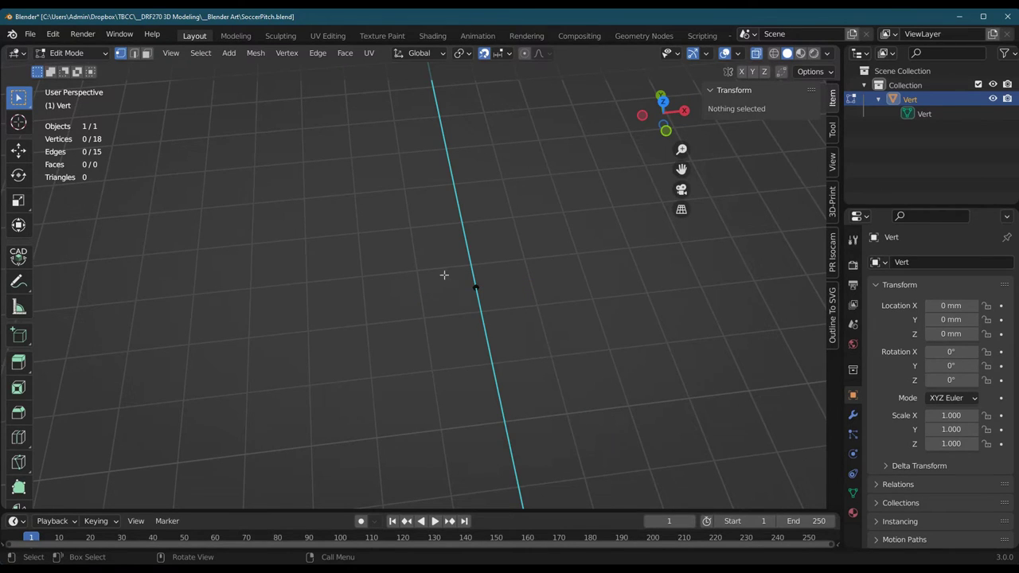
Try moving the goal line's midpoint vertex off the line to test its connection, and undo the move.
drag(441, 268, 487, 299)
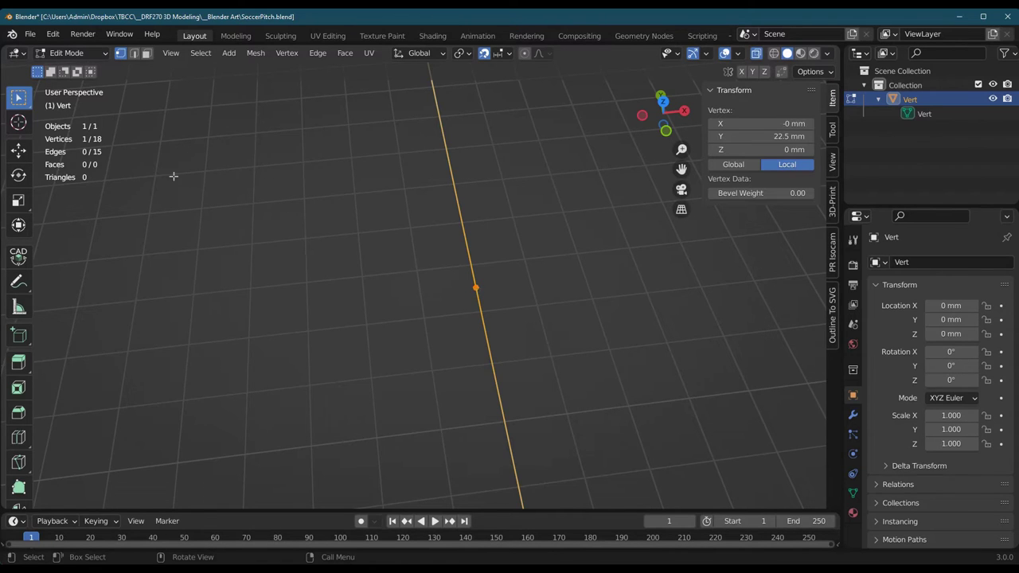
drag(448, 260, 502, 309)
scroll(478, 314, down, 3)
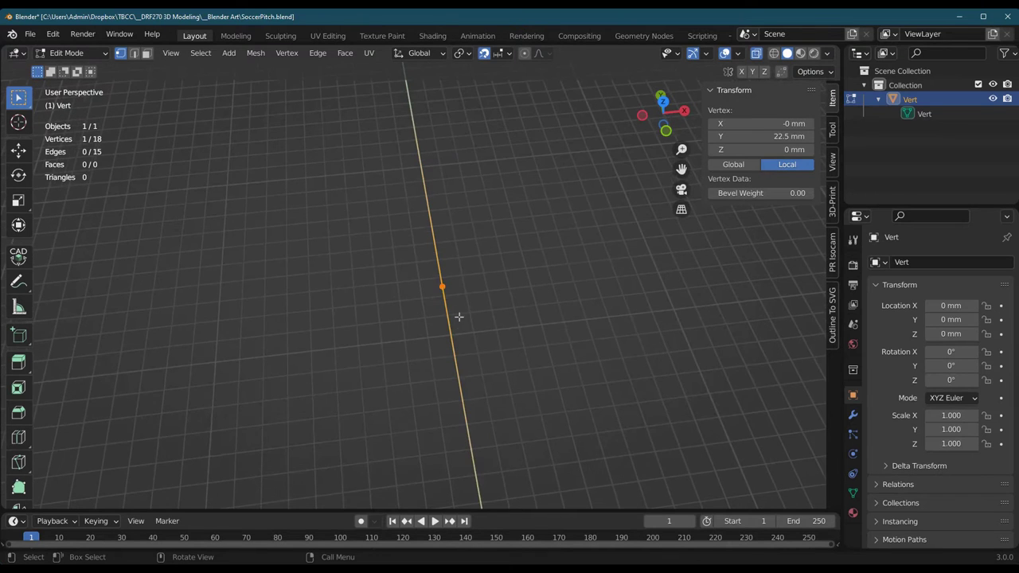
key(g)
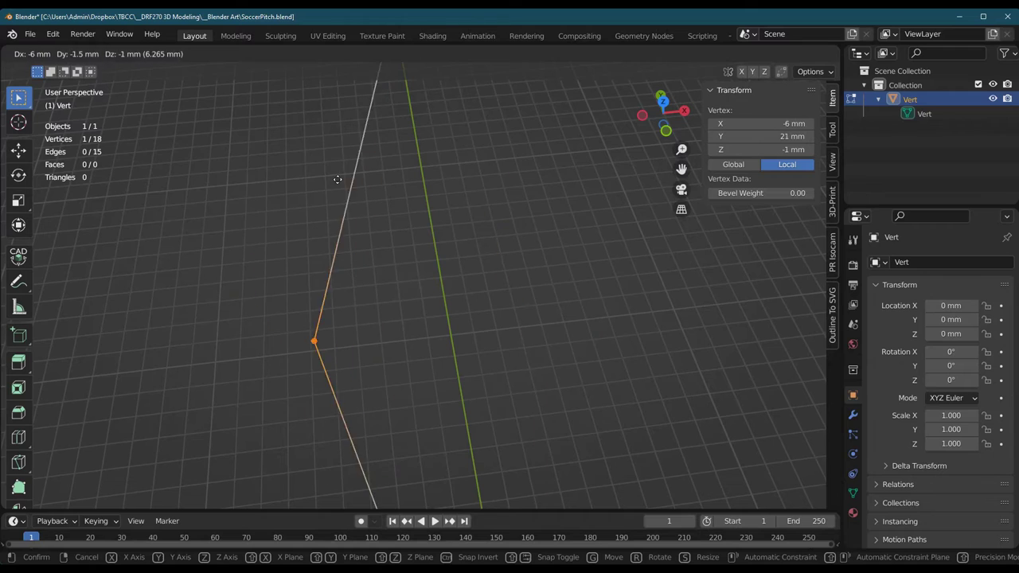
click(604, 302)
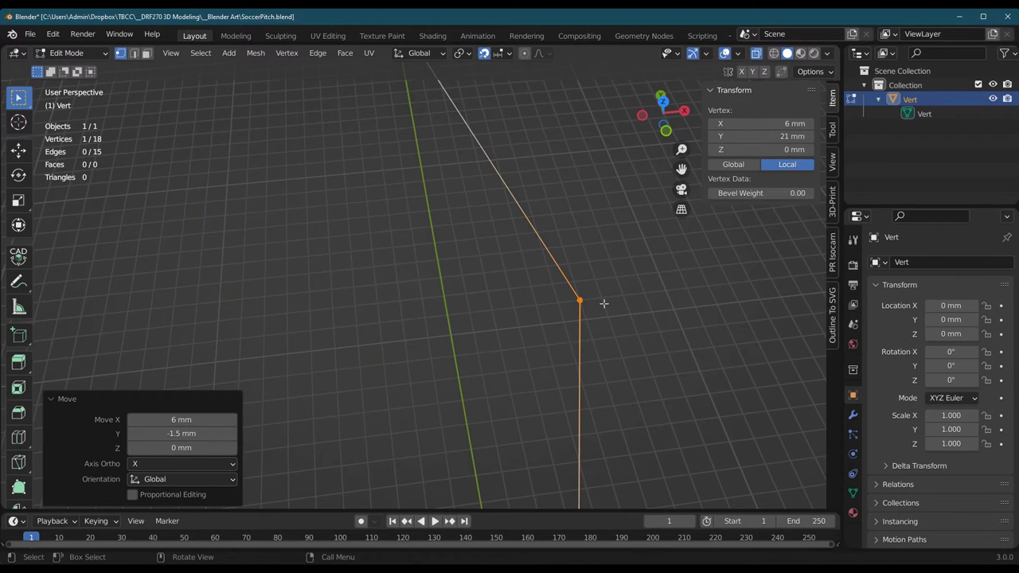
key(ctrl)
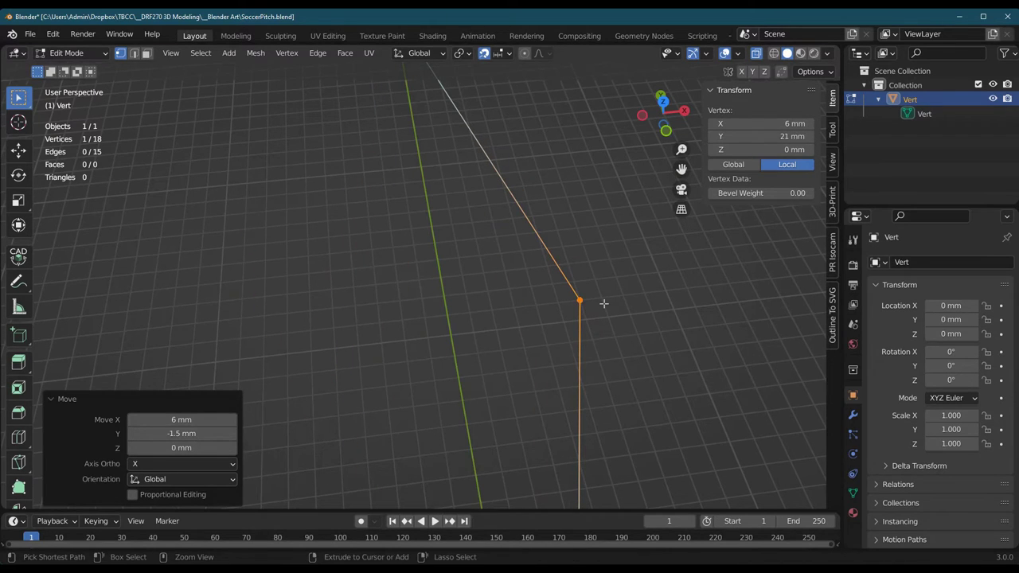
key(ctrl+z)
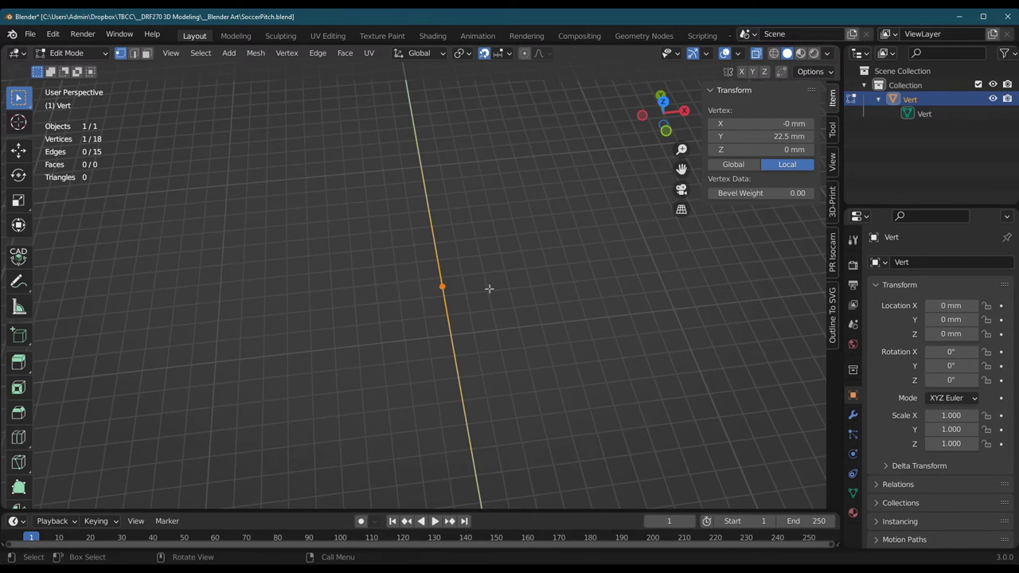
Check the handwritten goal-line coordinates on the SoccerField.jpg reference against the goal line in the model.
scroll(489, 288, down, 4)
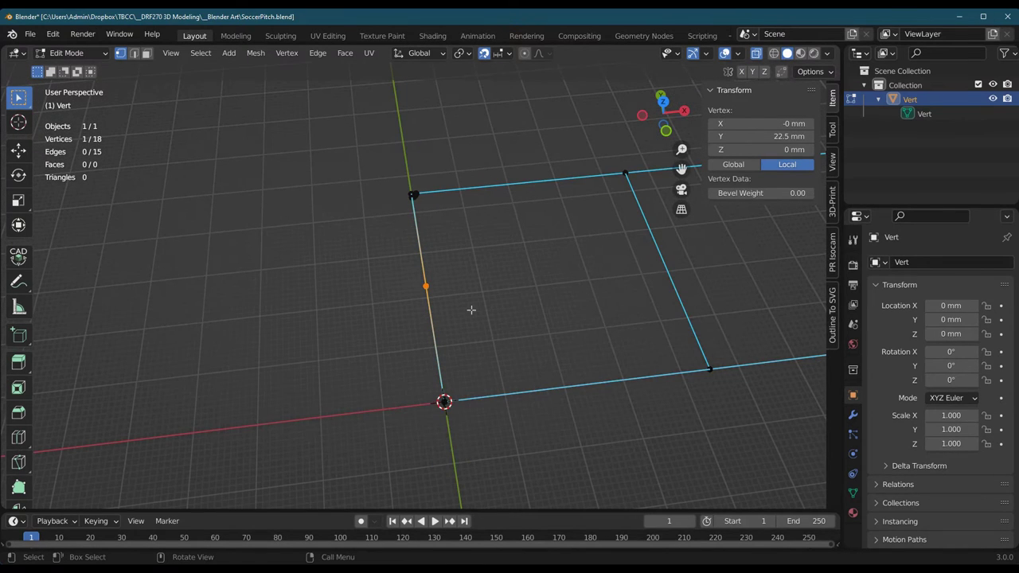
scroll(469, 307, up, 2)
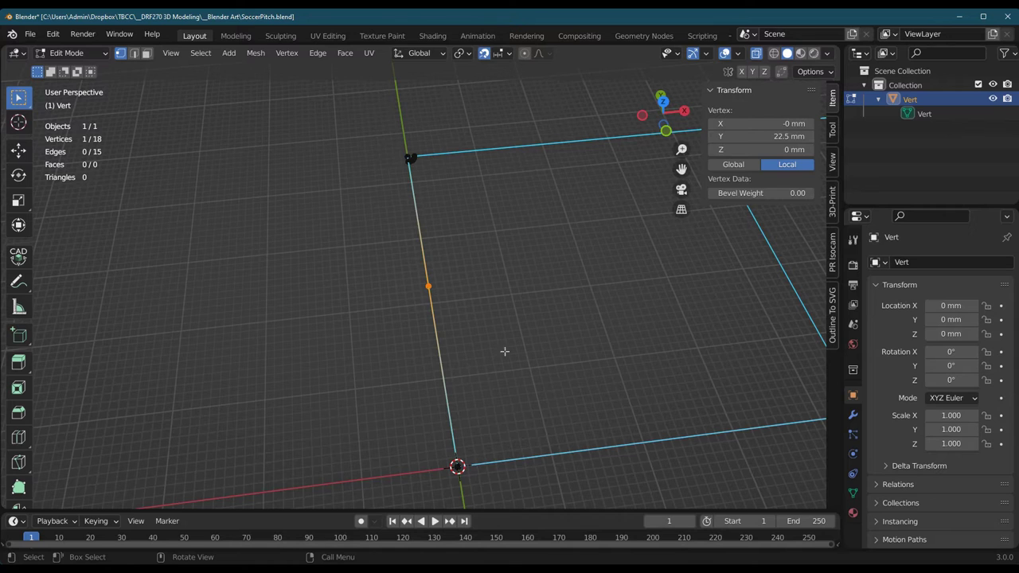
middle_drag(505, 353, 486, 337)
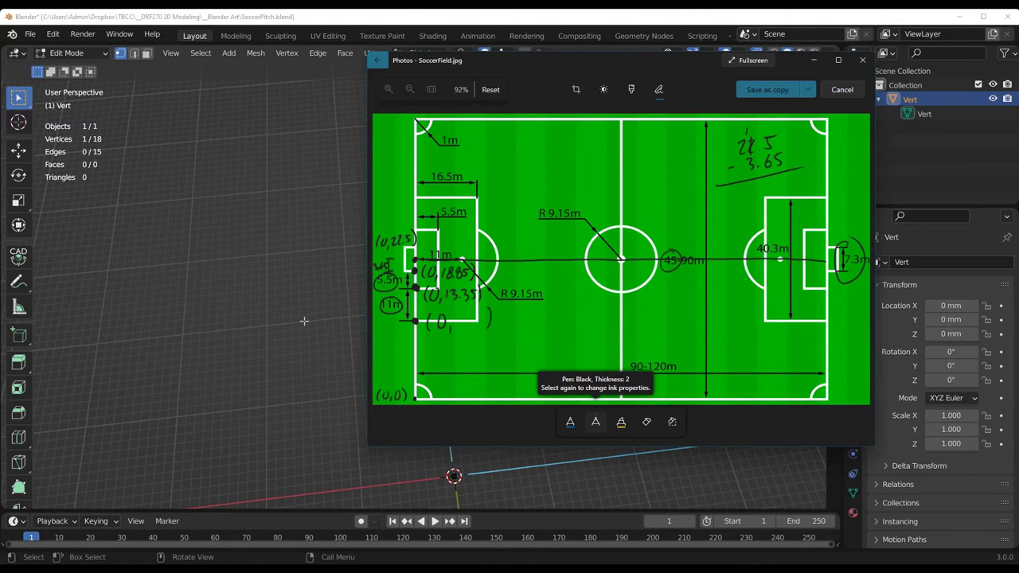
click(303, 321)
click(379, 316)
scroll(427, 296, up, 5)
drag(413, 276, 468, 309)
scroll(446, 326, down, 5)
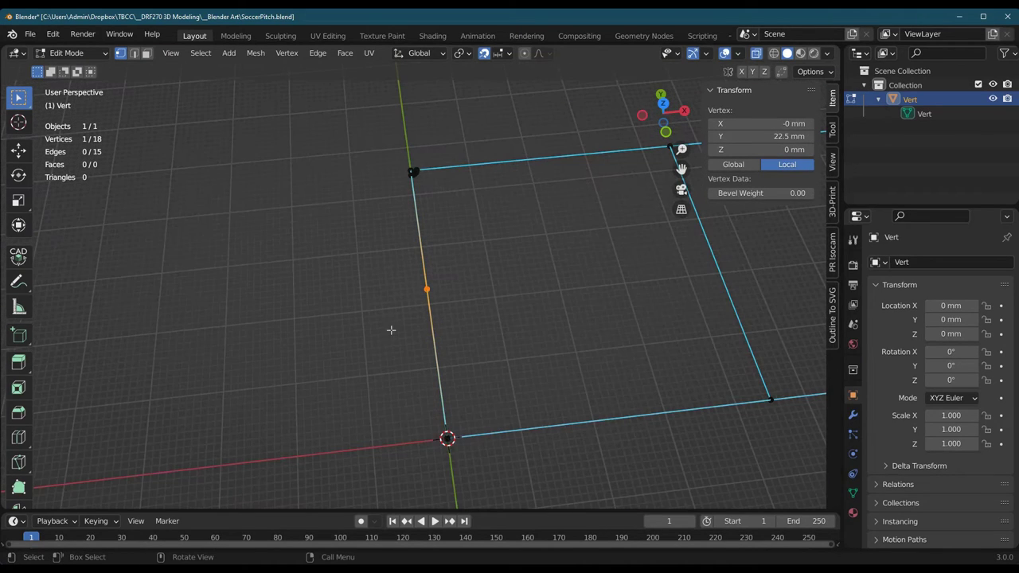
Subdivide the goal line edge between the origin corner and the midpoint vertex with one cut, and return to vertex selection.
click(467, 344)
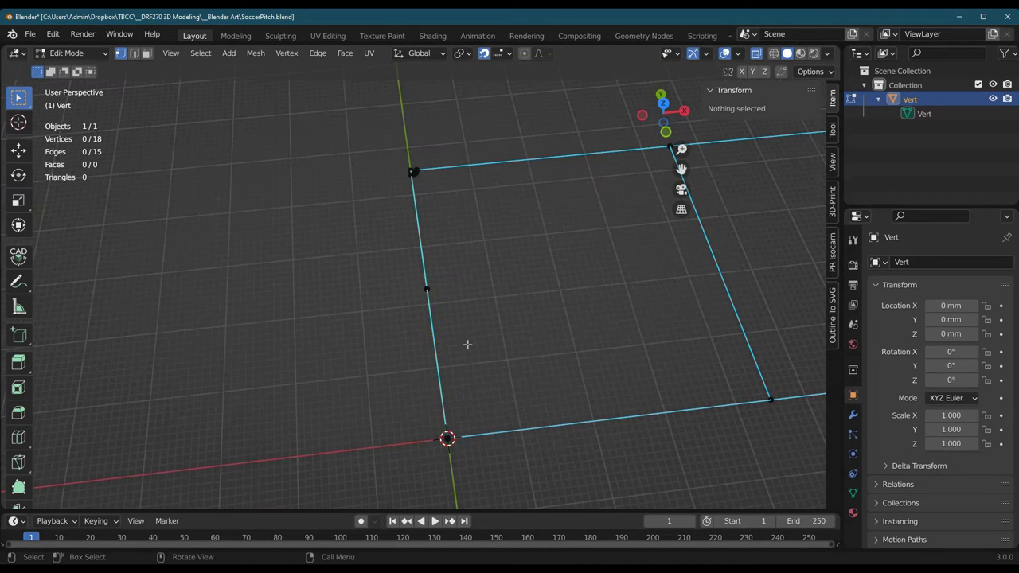
click(133, 53)
drag(360, 300, 478, 406)
drag(382, 352, 499, 409)
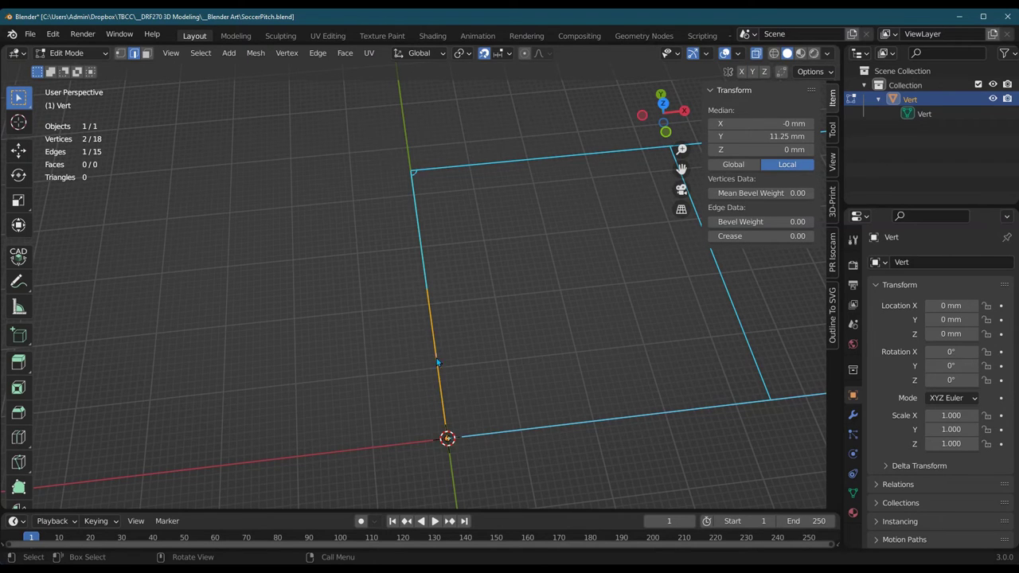
right_click(437, 362)
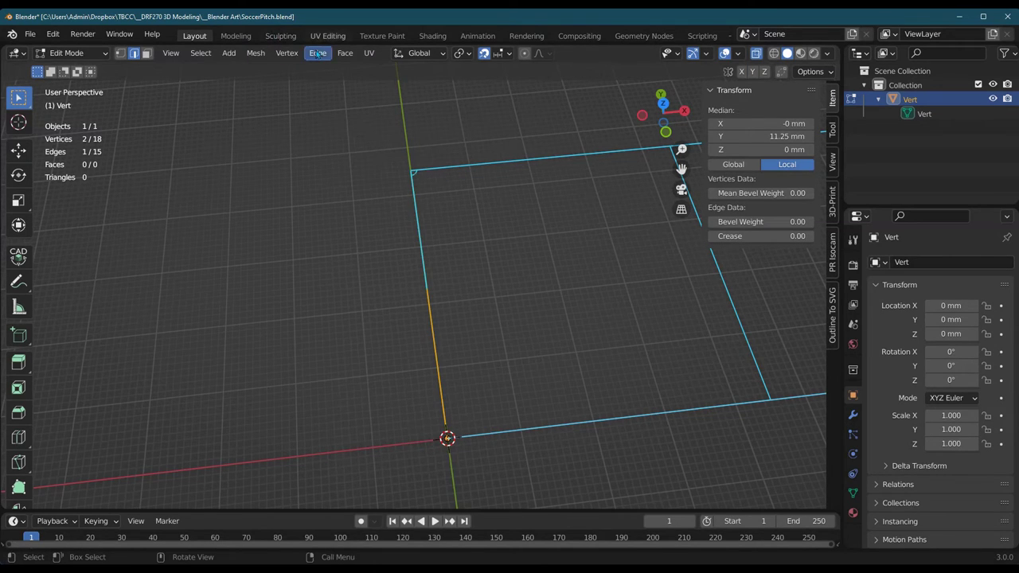
click(317, 53)
click(372, 132)
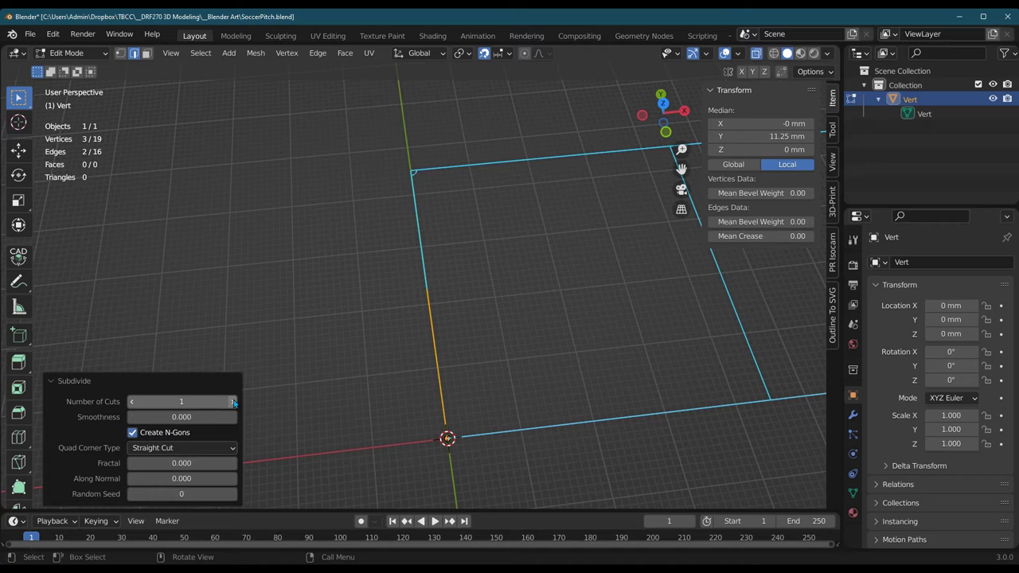
click(329, 363)
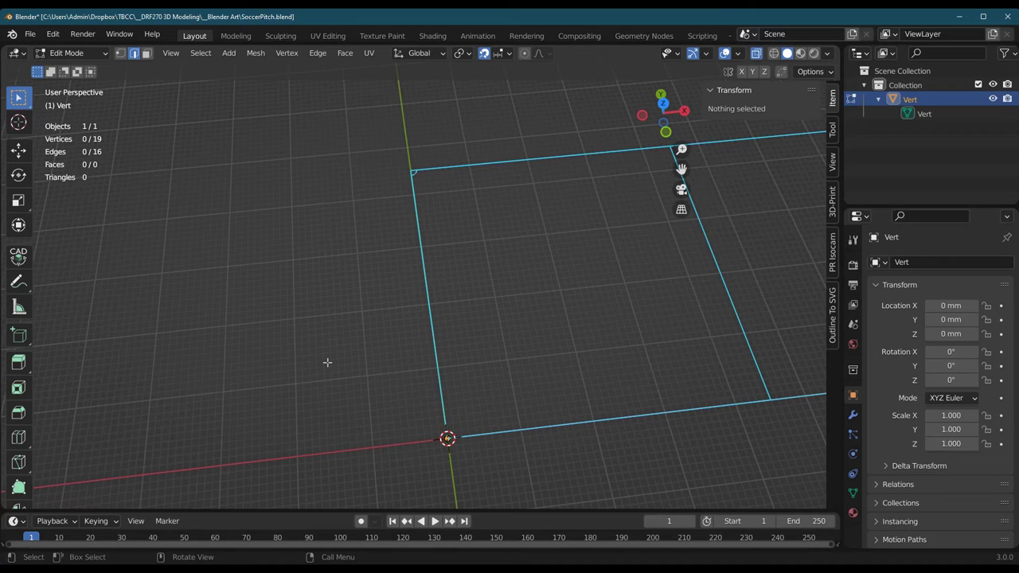
click(120, 53)
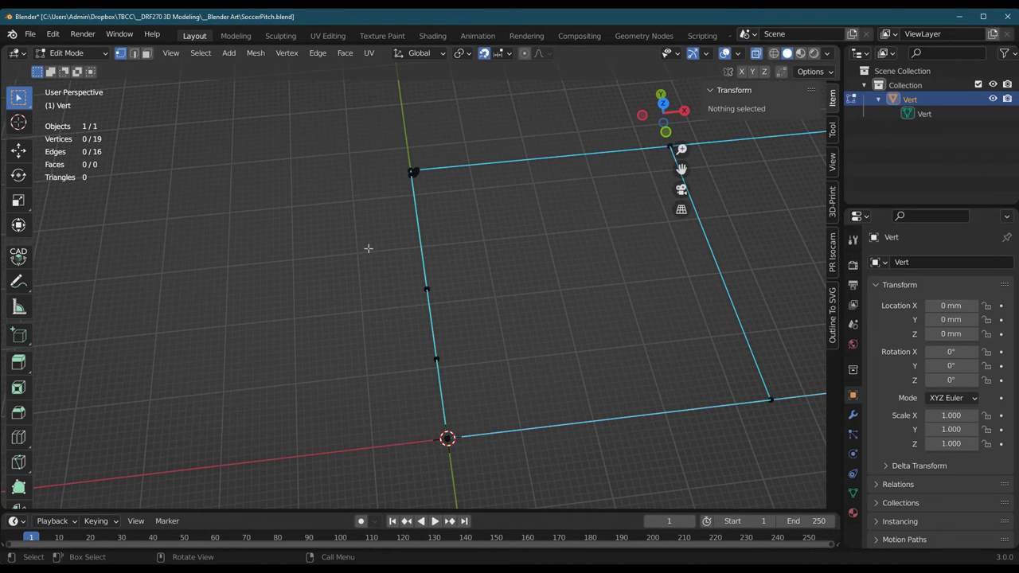
scroll(377, 255, up, 5)
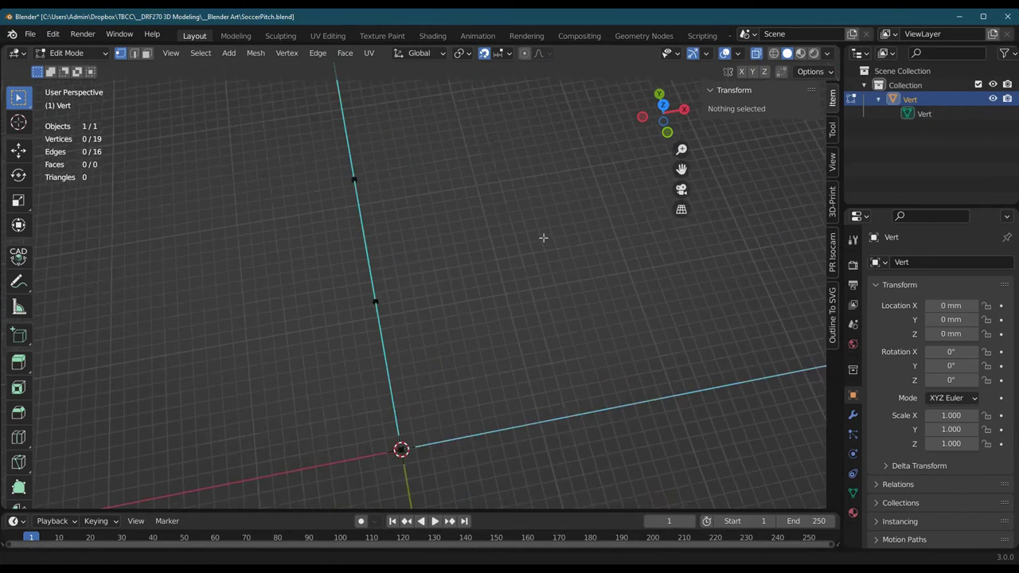
Try moving the new vertex between the origin corner and the midpoint off the goal line, and undo the move.
drag(290, 258, 439, 324)
key(g)
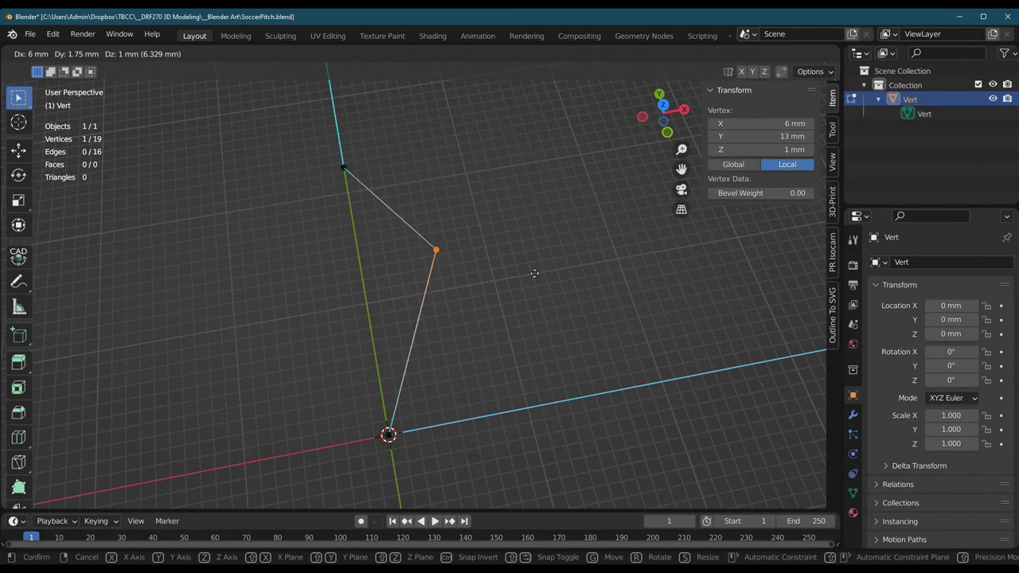
click(521, 286)
key(ctrl+z)
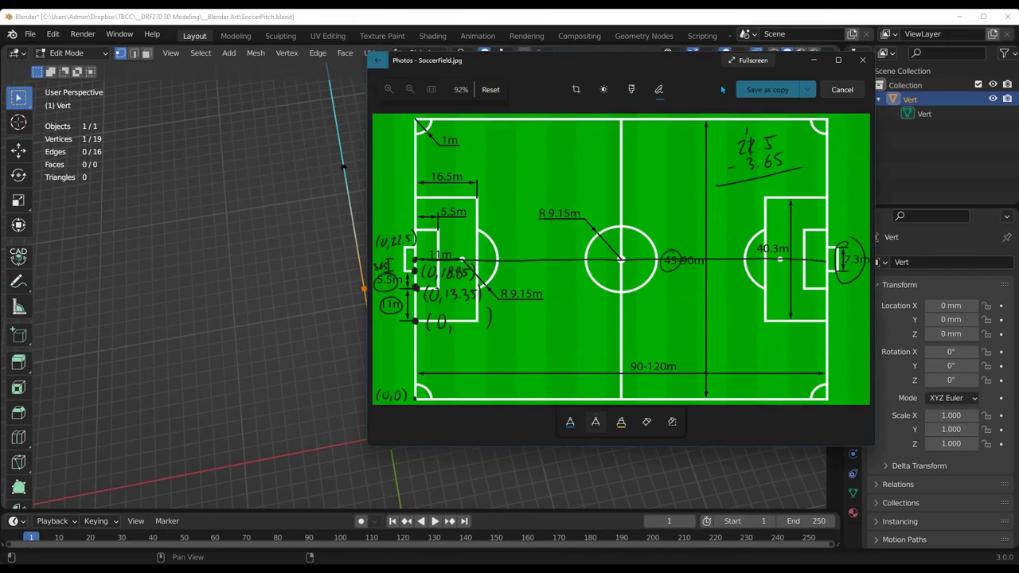
Move the SoccerField.jpg reference clear of the vertex coordinates and set the new goal-line vertex's Y to 18.85 mm.
drag(678, 62, 427, 100)
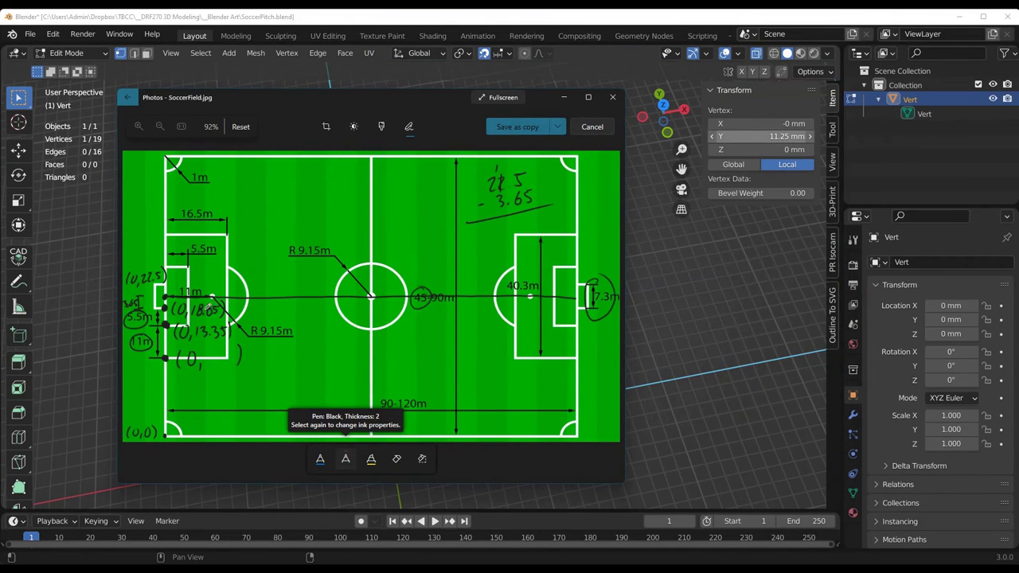
click(776, 137)
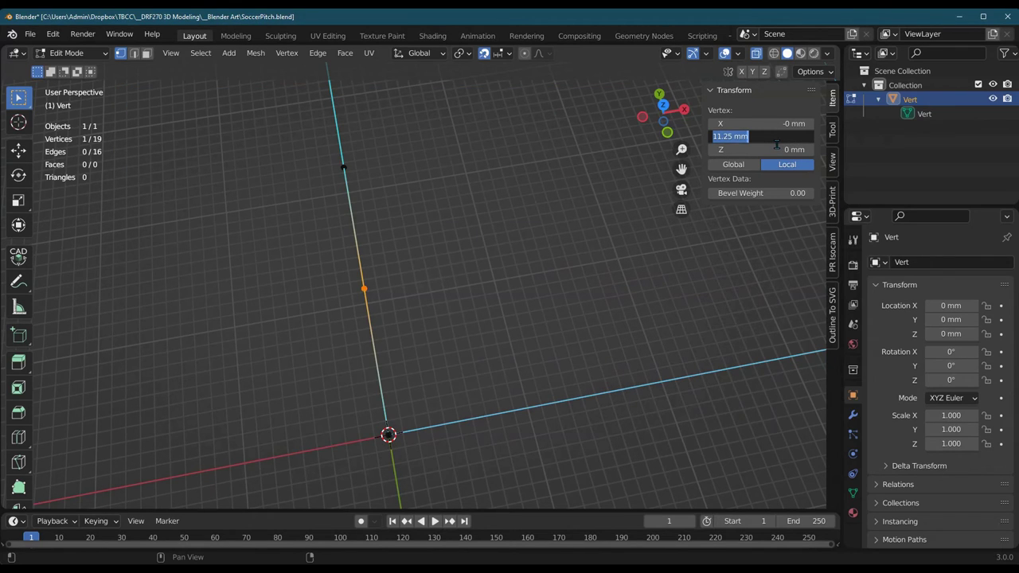
text(18.85)
key(Return)
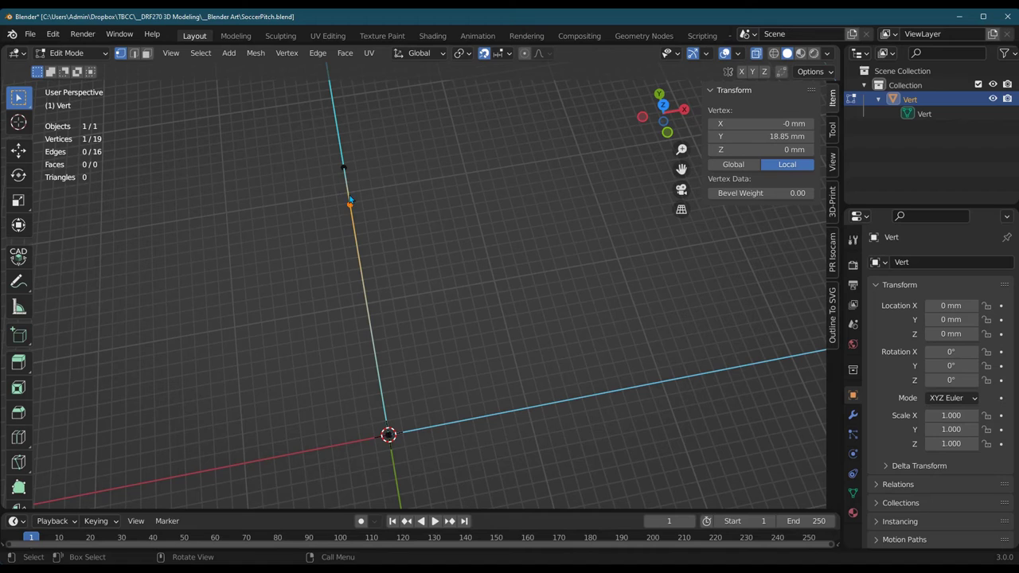
Subdivide the goal line edge between the origin corner and the 18.85 mm vertex with one cut, and return to vertex selection.
click(133, 54)
drag(260, 253, 439, 359)
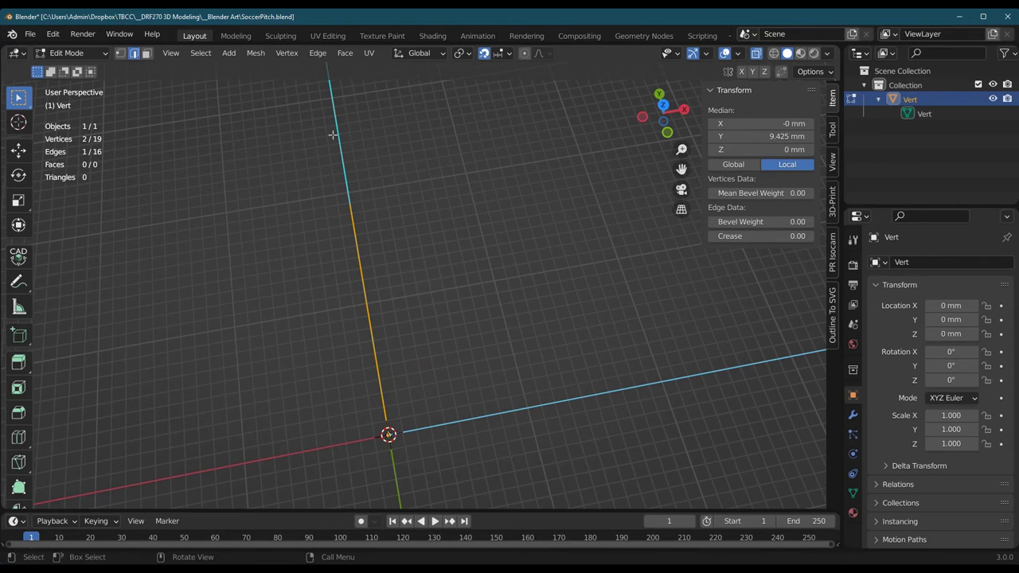
click(318, 53)
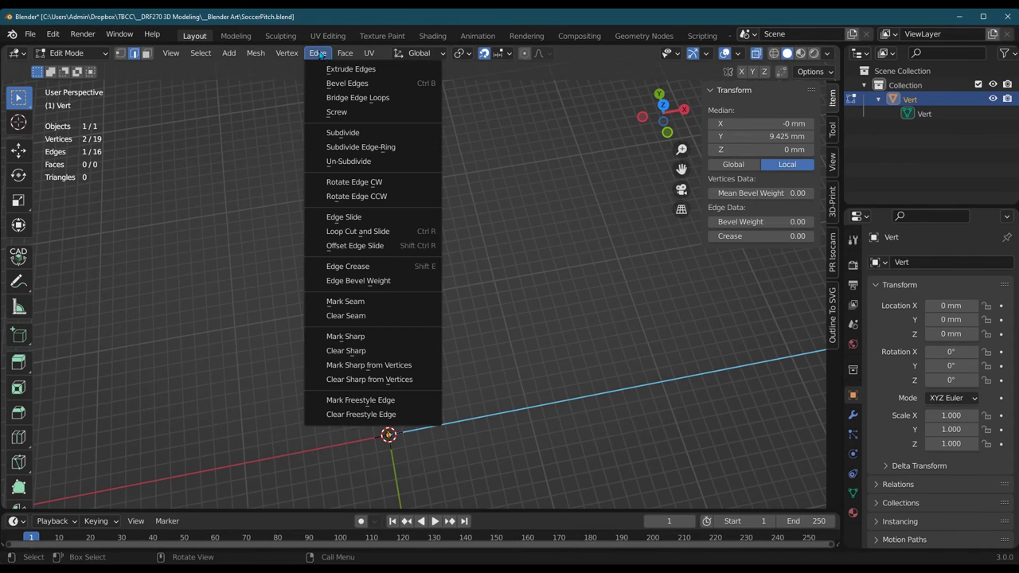
click(360, 133)
click(120, 54)
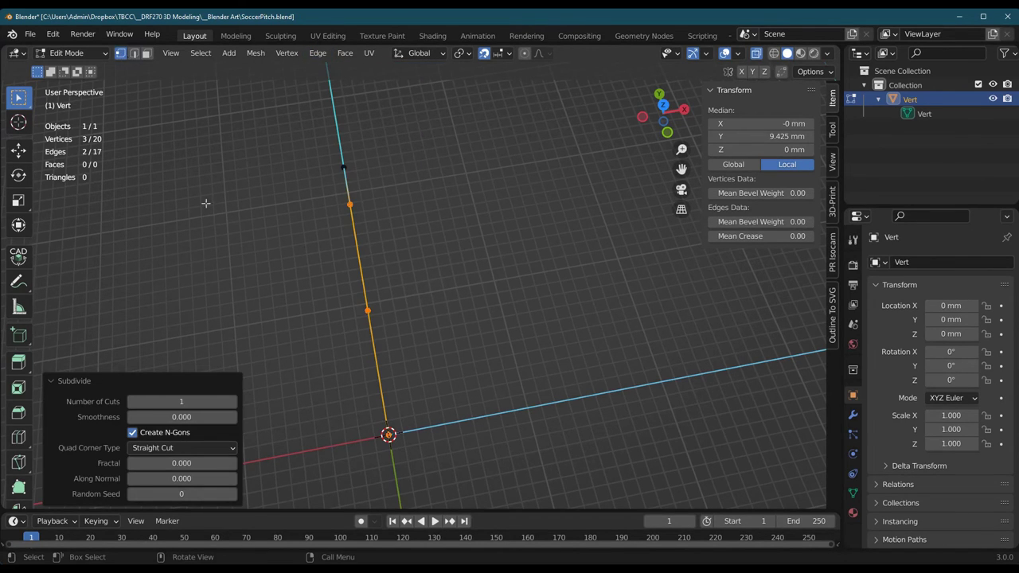
Set the Y coordinate of the vertex created by the latest subdivision to 13.35 mm, following the SoccerField.jpg reference.
drag(325, 280, 373, 336)
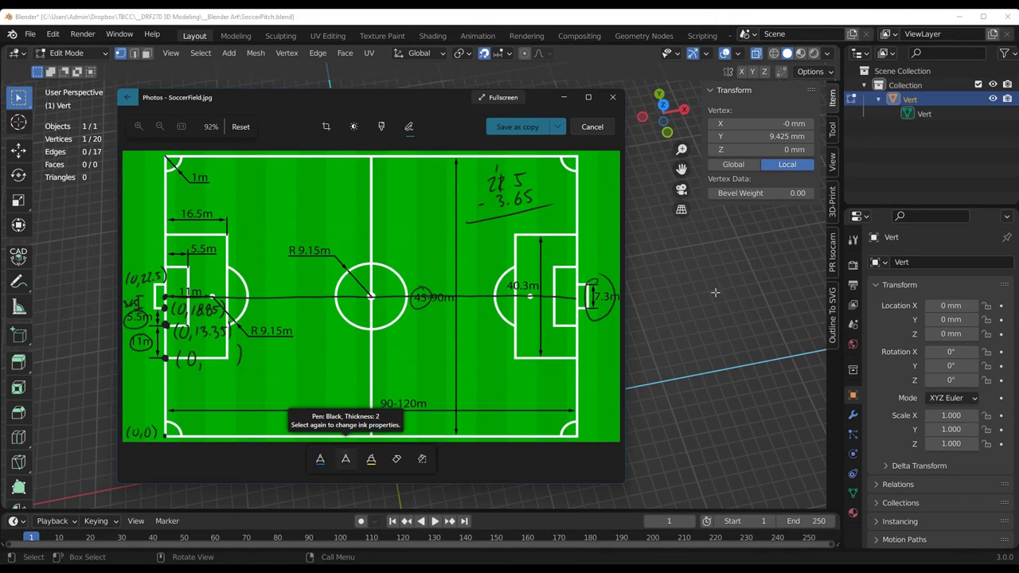
click(564, 97)
click(773, 136)
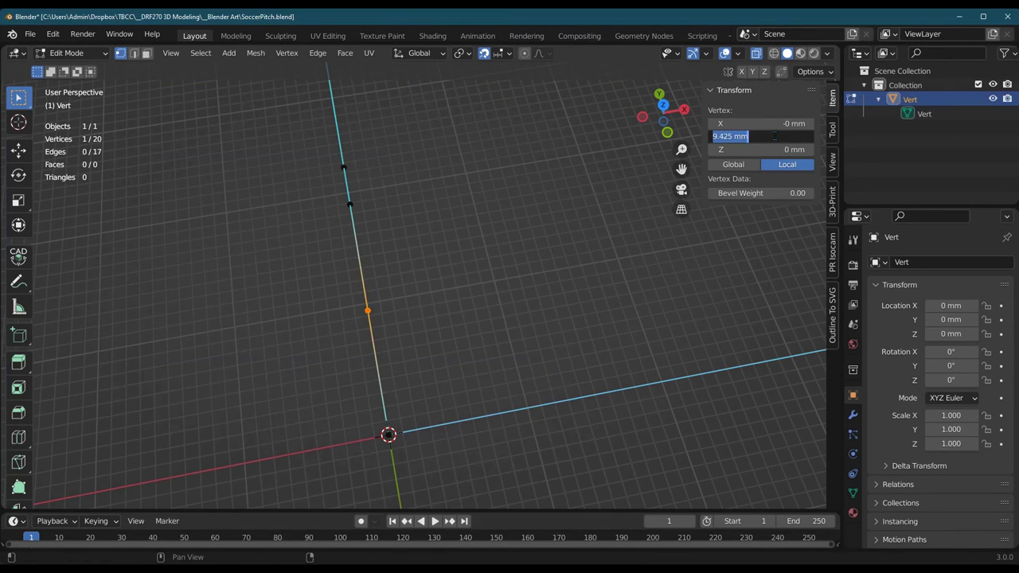
text(13.35)
key(Return)
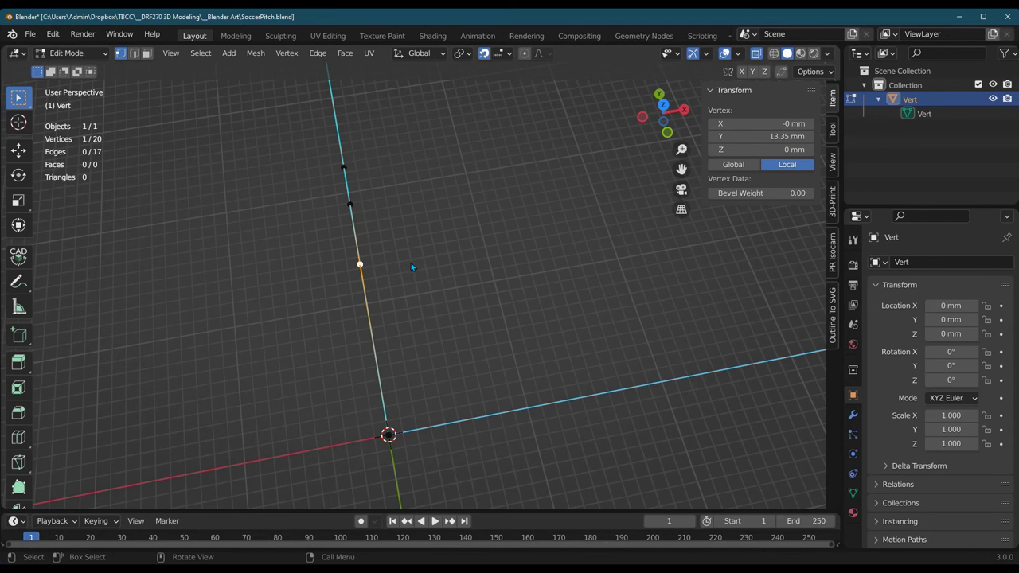
Move the vertex nearest the origin corner slightly along the goal line to Y 13 mm.
scroll(418, 247, down, 2)
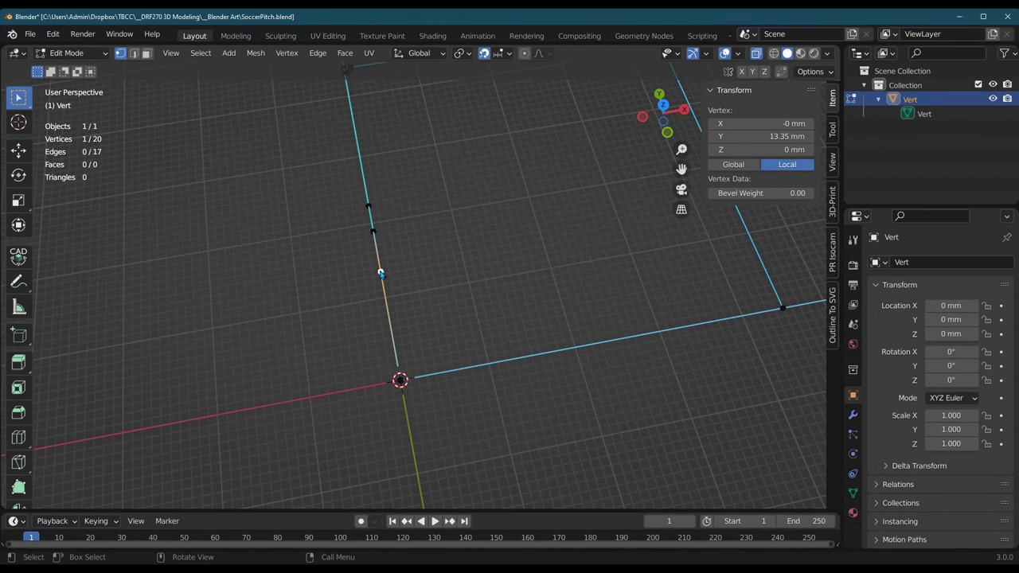
key(g)
click(410, 270)
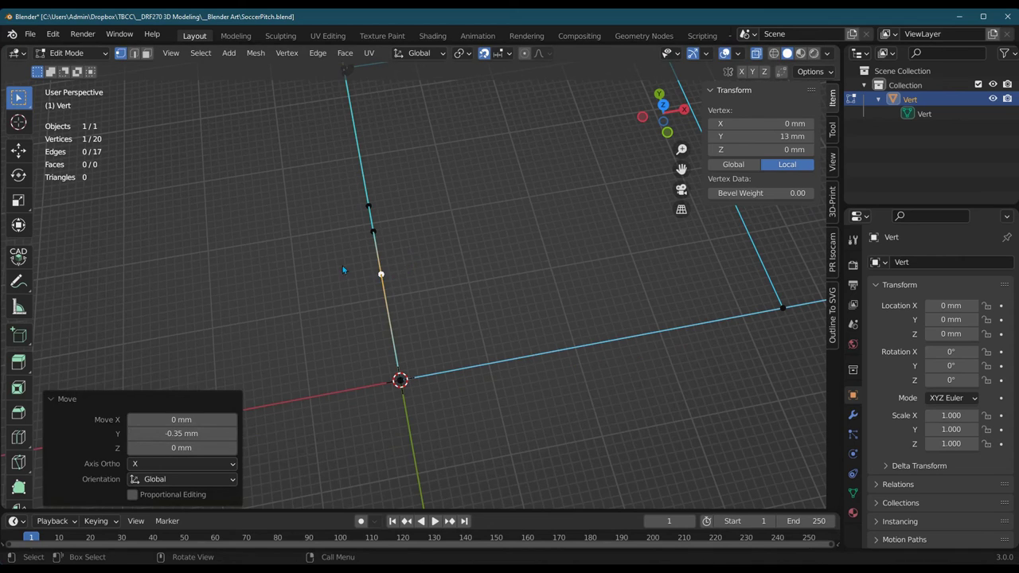
drag(342, 269, 398, 282)
key(g)
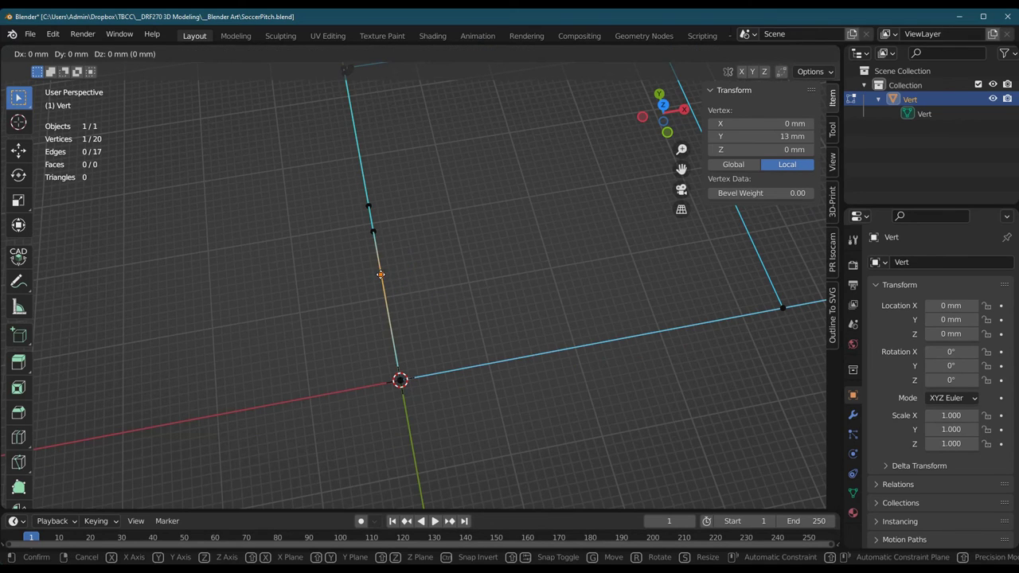
click(382, 275)
Try moving the 13 mm vertex off the goal line into the pitch, undo the move, and clear the selection.
key(g)
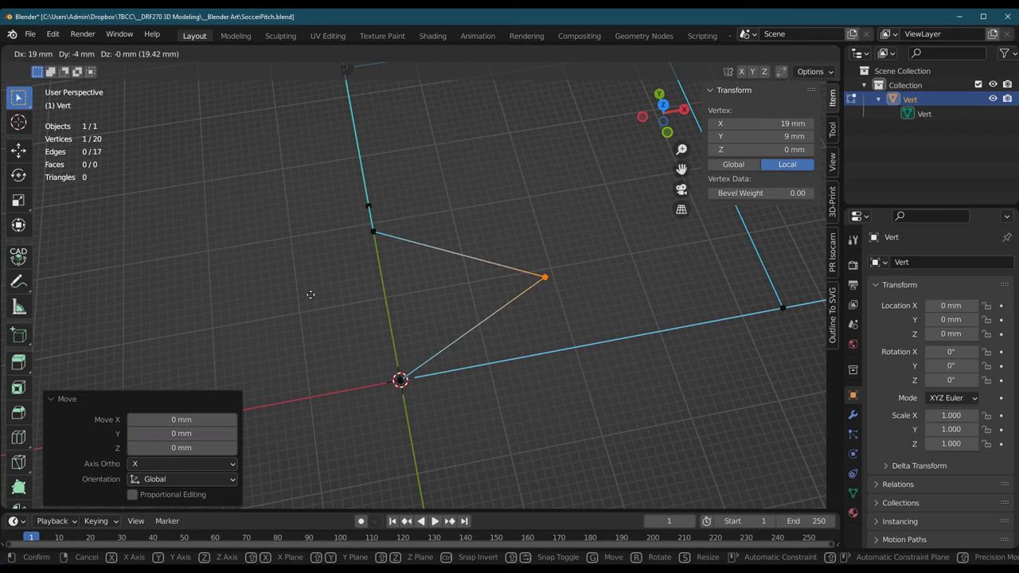
click(569, 296)
key(ctrl+z)
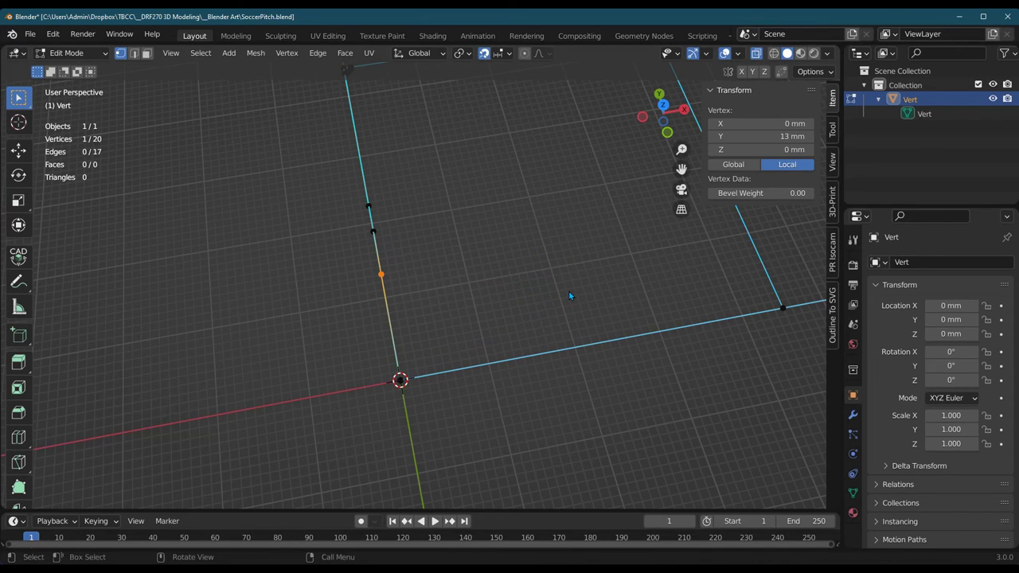
drag(342, 255, 404, 290)
click(462, 300)
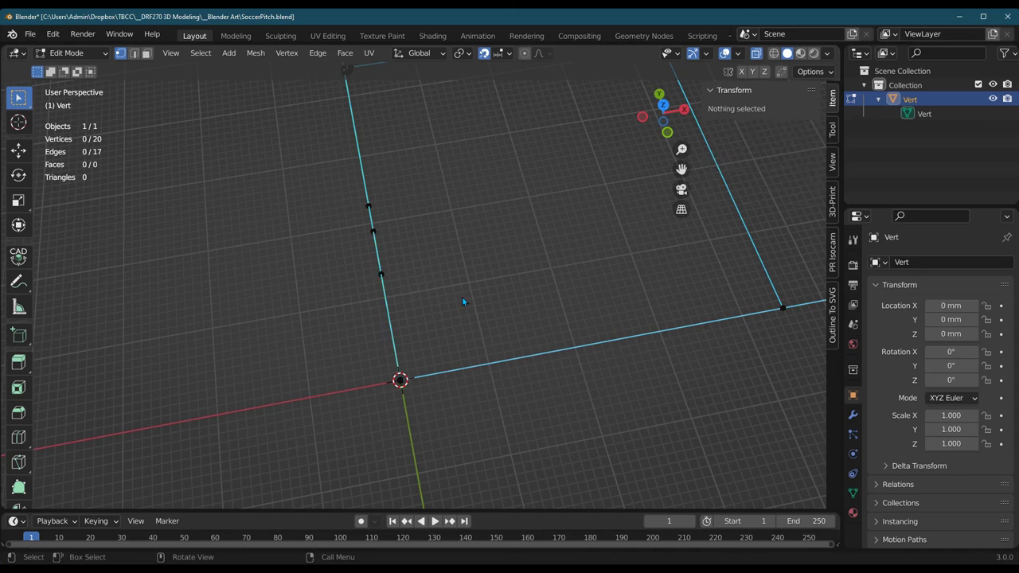
Try extruding three freehand edges from the 13 mm goal-line vertex to outline a box across the goal line, and undo all three extrusions.
click(398, 282)
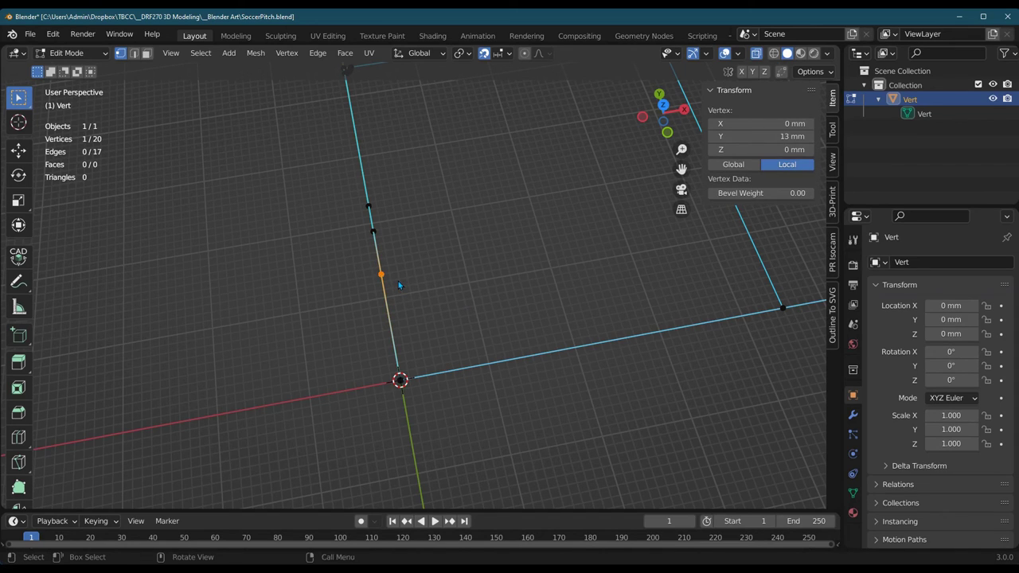
key(e)
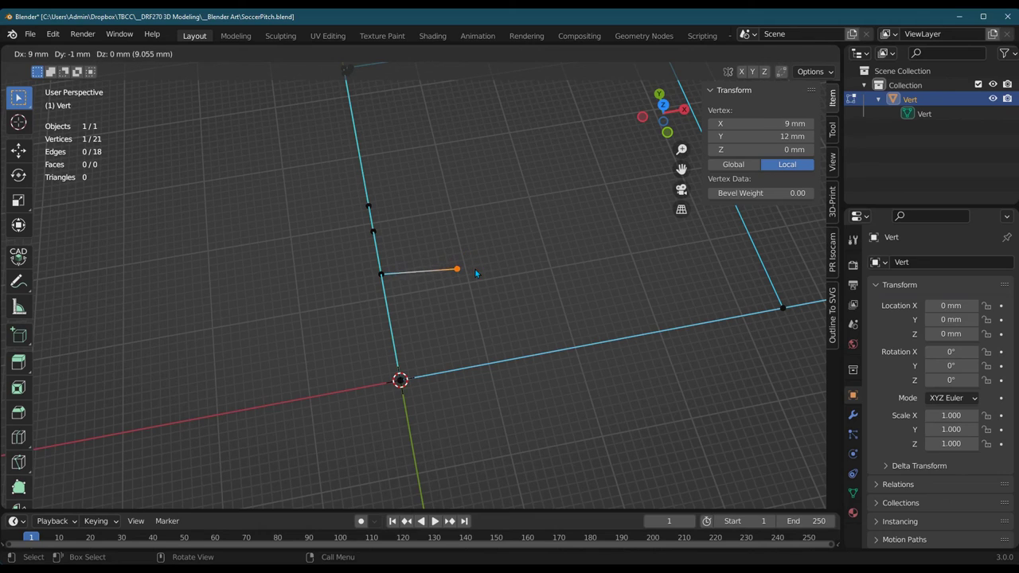
click(477, 273)
key(e)
click(434, 163)
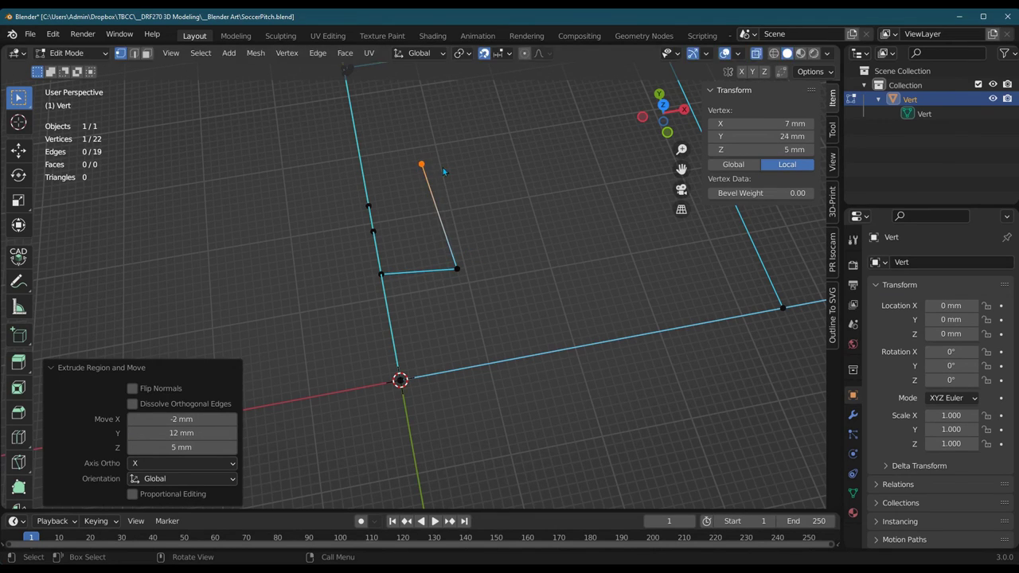
key(e)
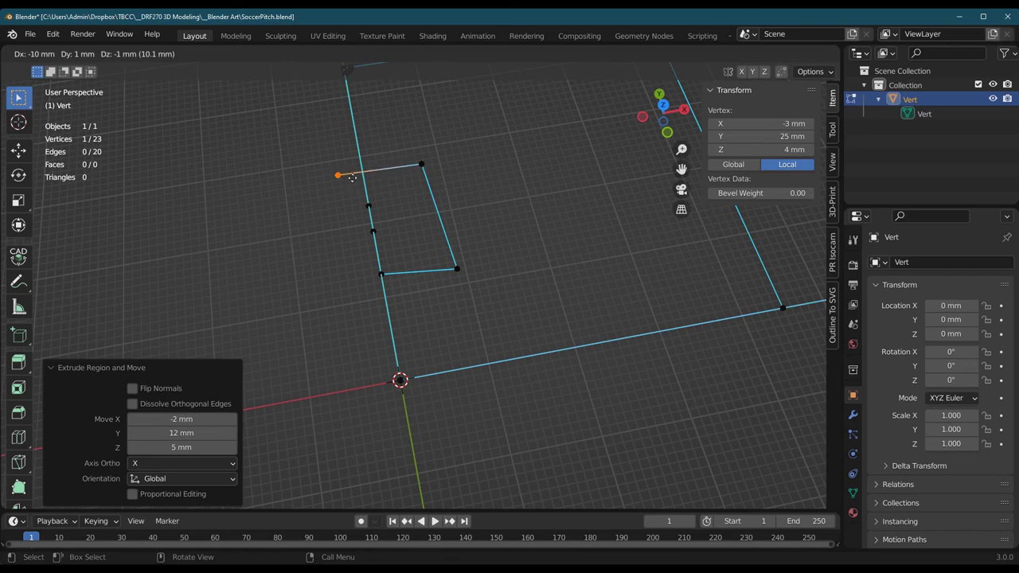
click(314, 186)
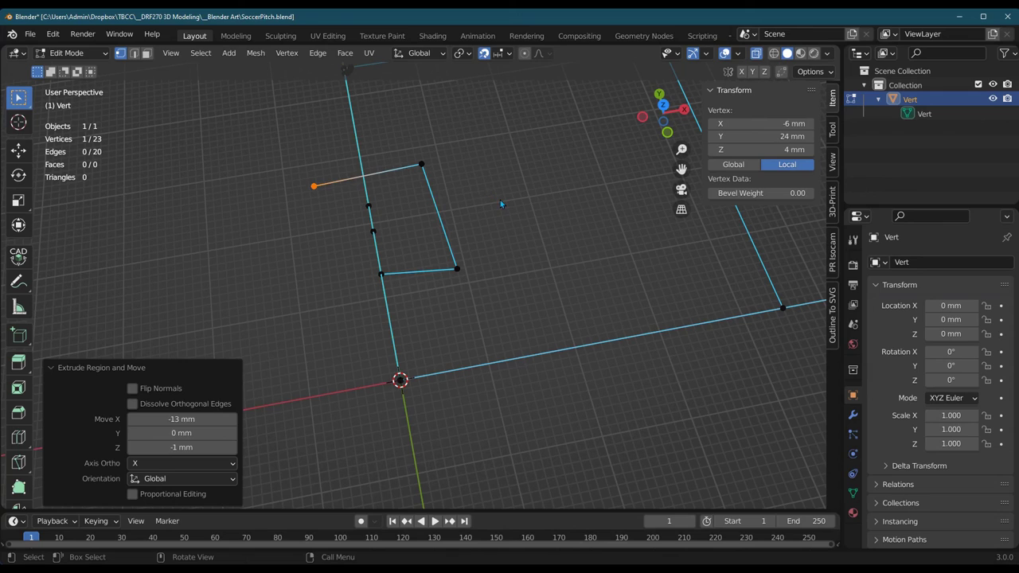
key(ctrl+z)
key(ctrl+z)
key(ctrl+z)
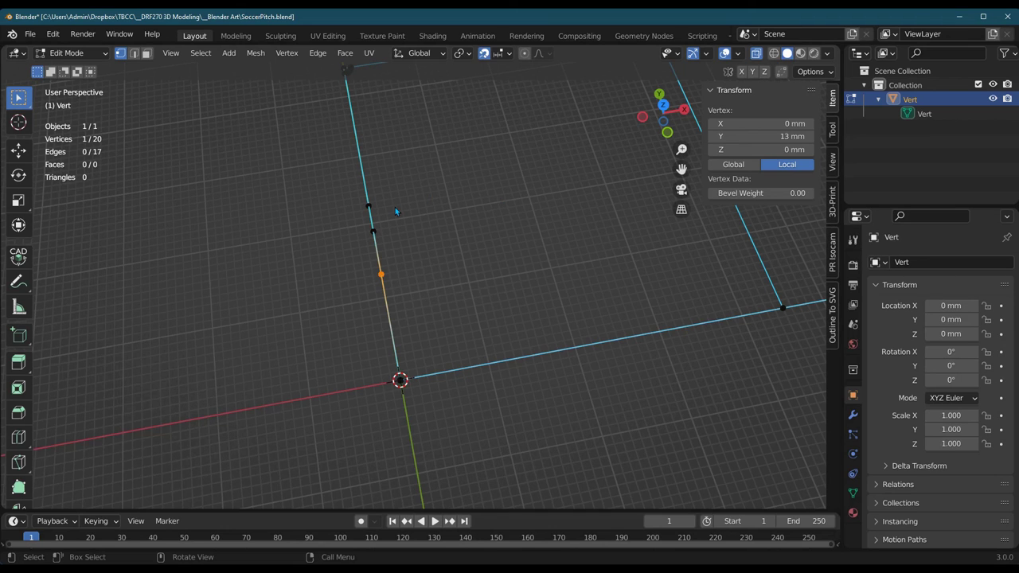
Examine the flatness of the pitch outline from the side and set the view to top orthographic.
middle_drag(443, 256, 589, 159)
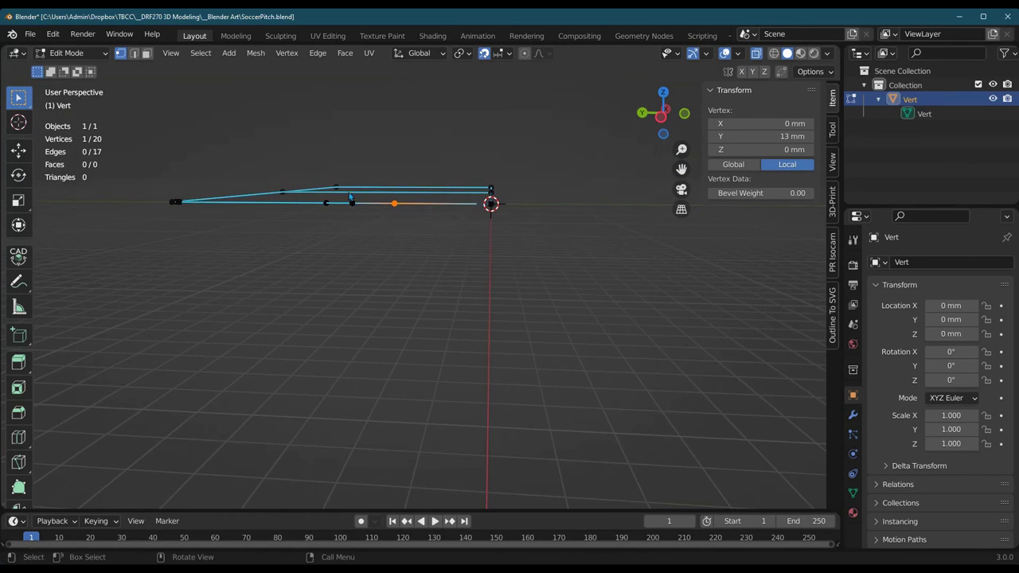
middle_drag(516, 189, 429, 238)
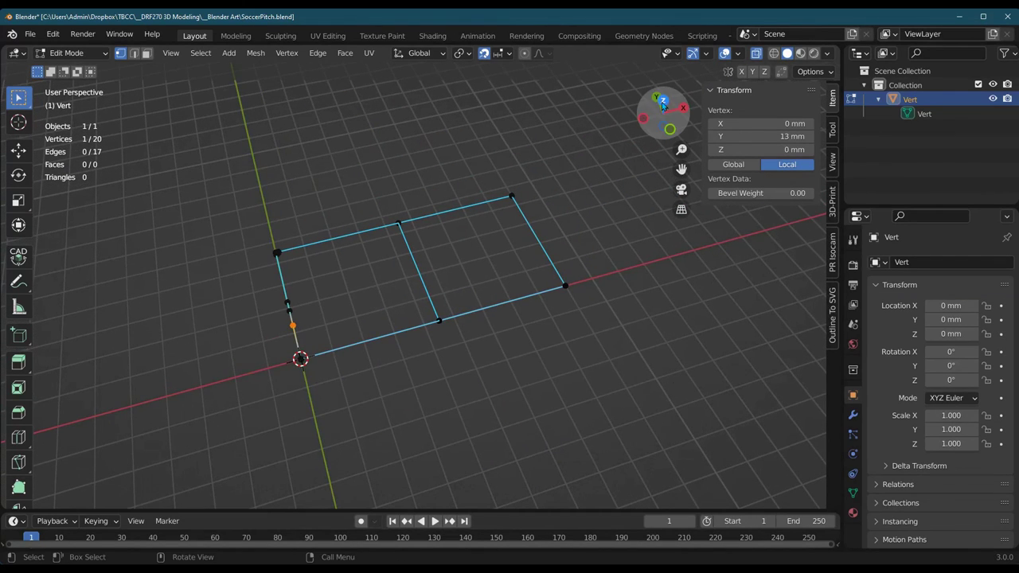
click(660, 110)
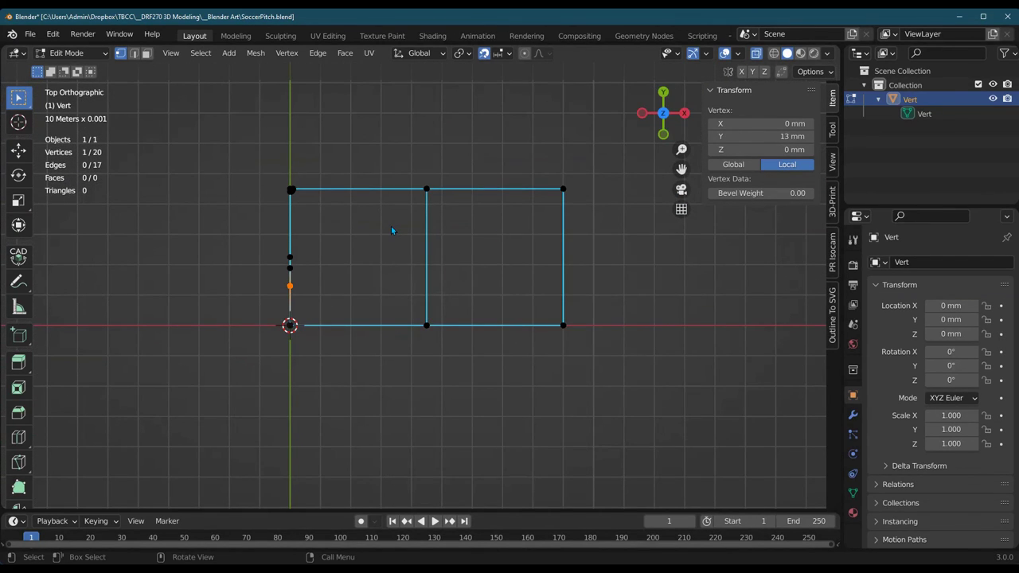